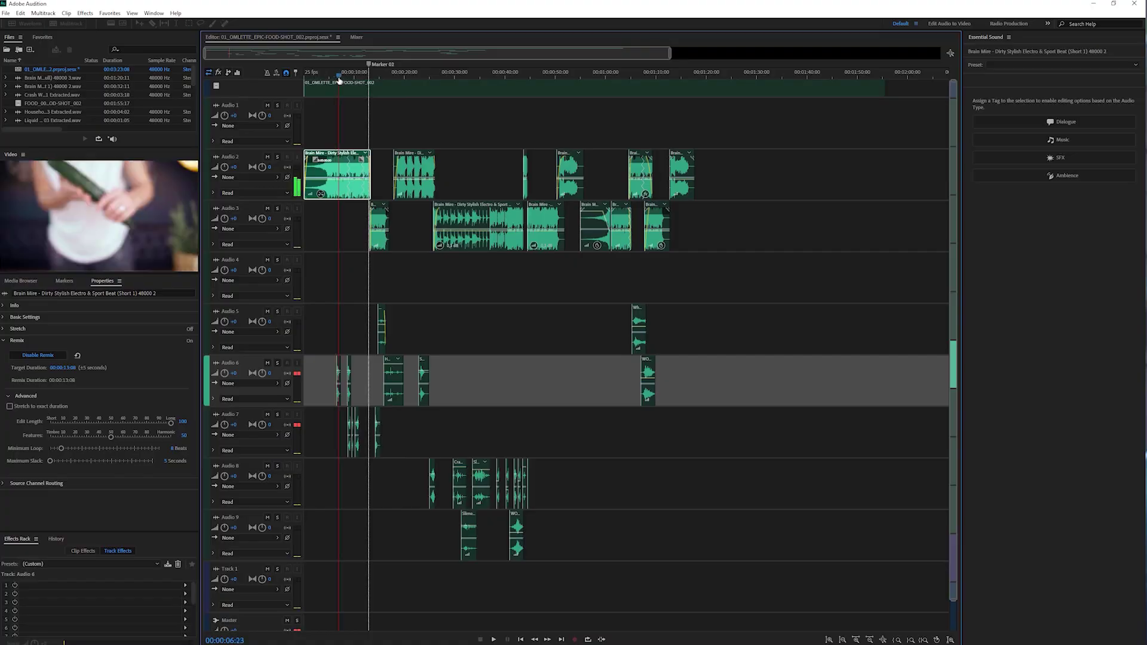
# Step: Scroll up in Premiere Pro's Sequence menu toward Auto Reframe Sequence on the 1x1 SHORTER sequence
pyautogui.scroll(5, 347, 226)
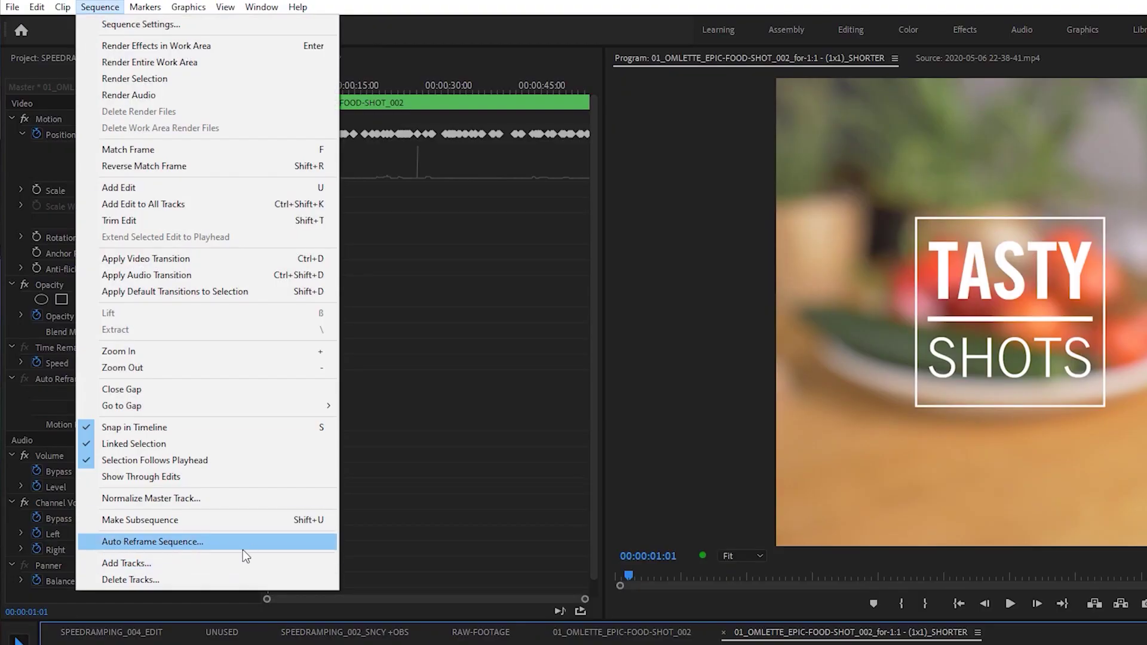
# Step: Dismiss the Sequence menu, then play and scrub through the square reframed omelette sequence
pyautogui.click(425, 343)
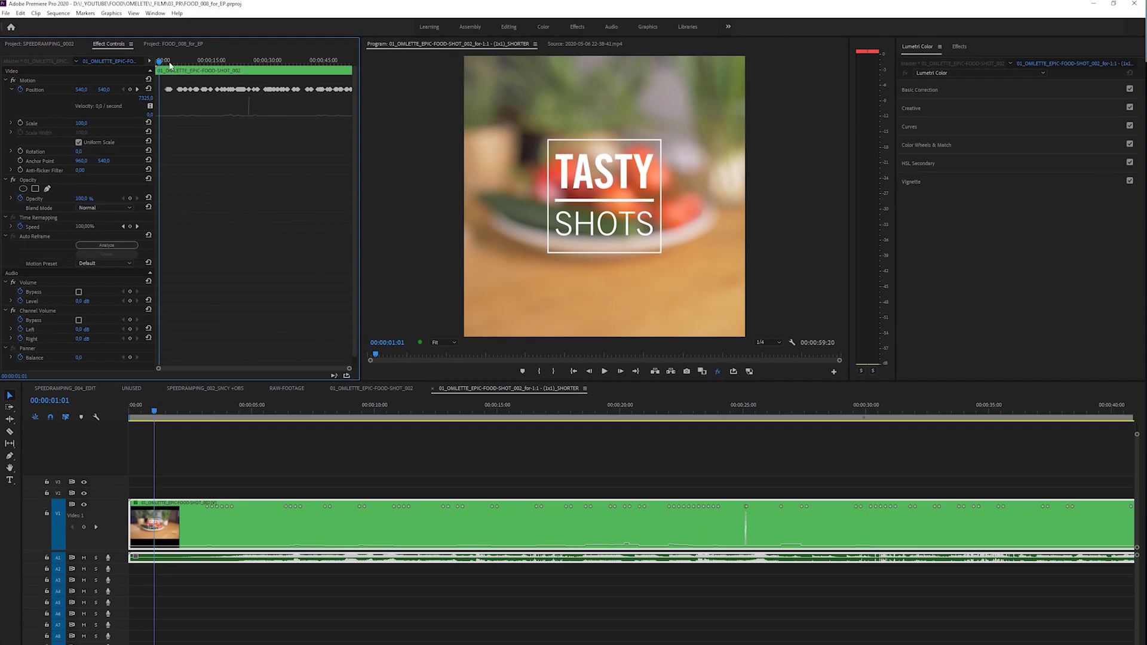
pyautogui.press('space')
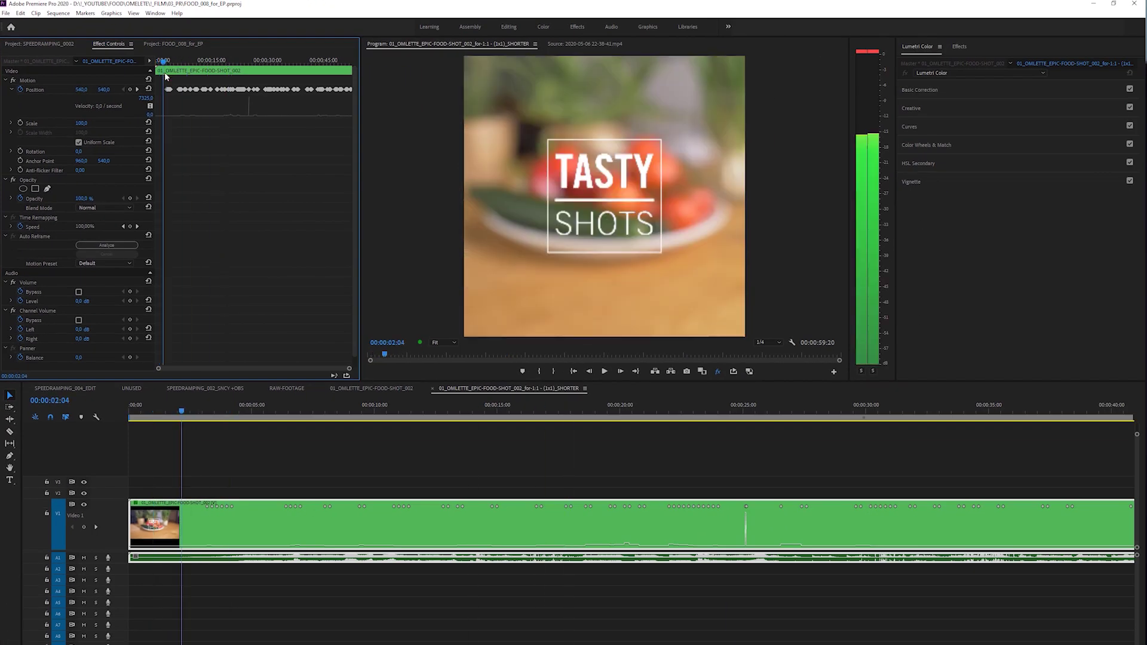
pyautogui.moveTo(172, 86); pyautogui.dragTo(239, 93)
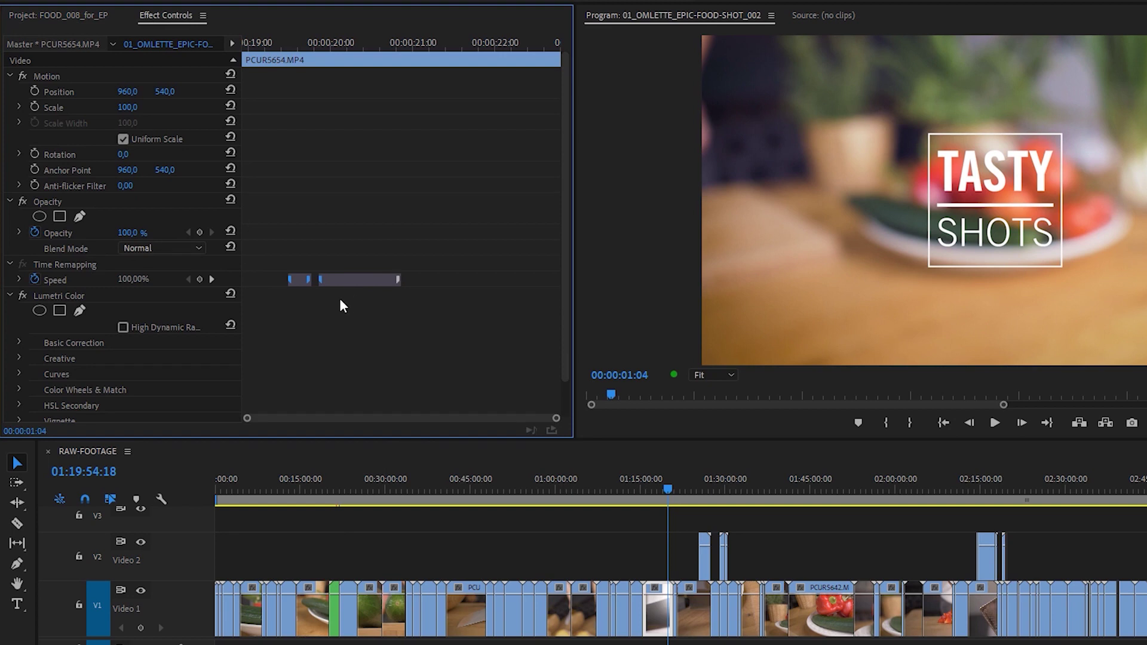
# Step: Marquee-select the existing clip's Speed ramp keyframes in Effect Controls
pyautogui.moveTo(473, 279); pyautogui.dragTo(465, 274)
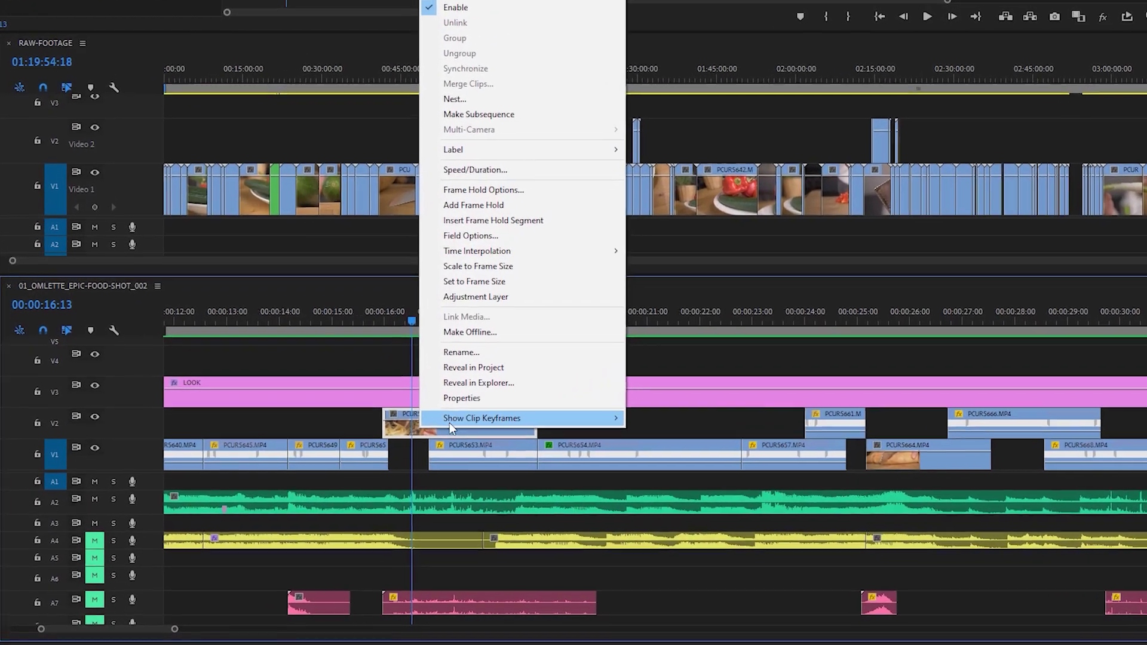
# Step: Show the Time Remapping > Speed line on the PCUR5651 cheese-grating clip on V2
pyautogui.moveTo(449, 422)
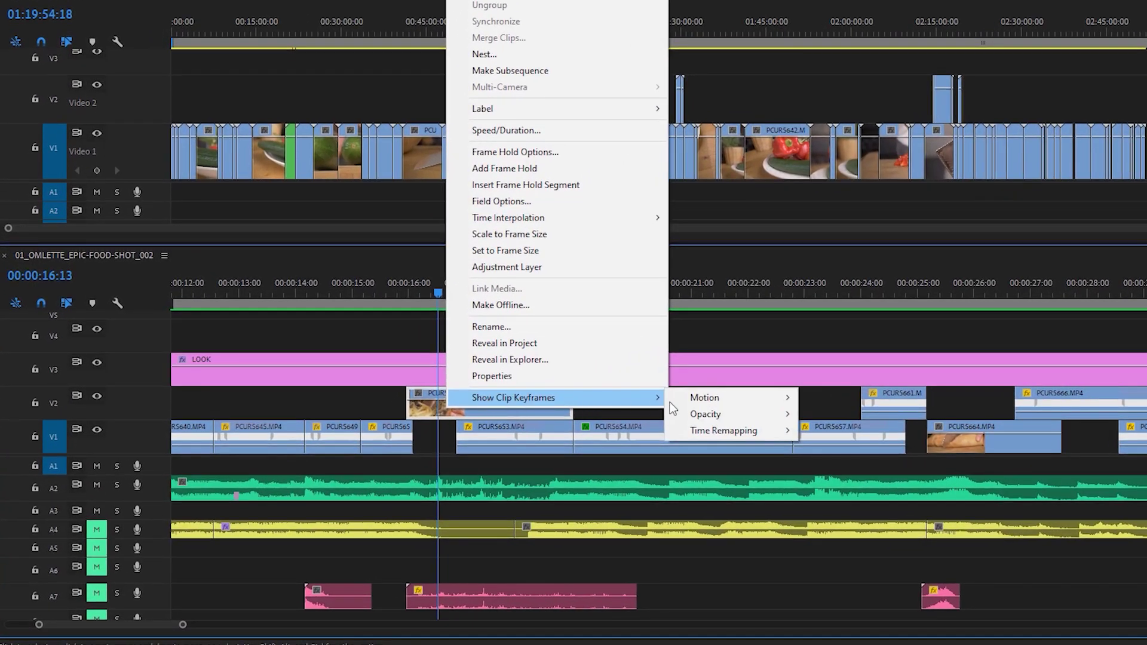
pyautogui.moveTo(727, 428)
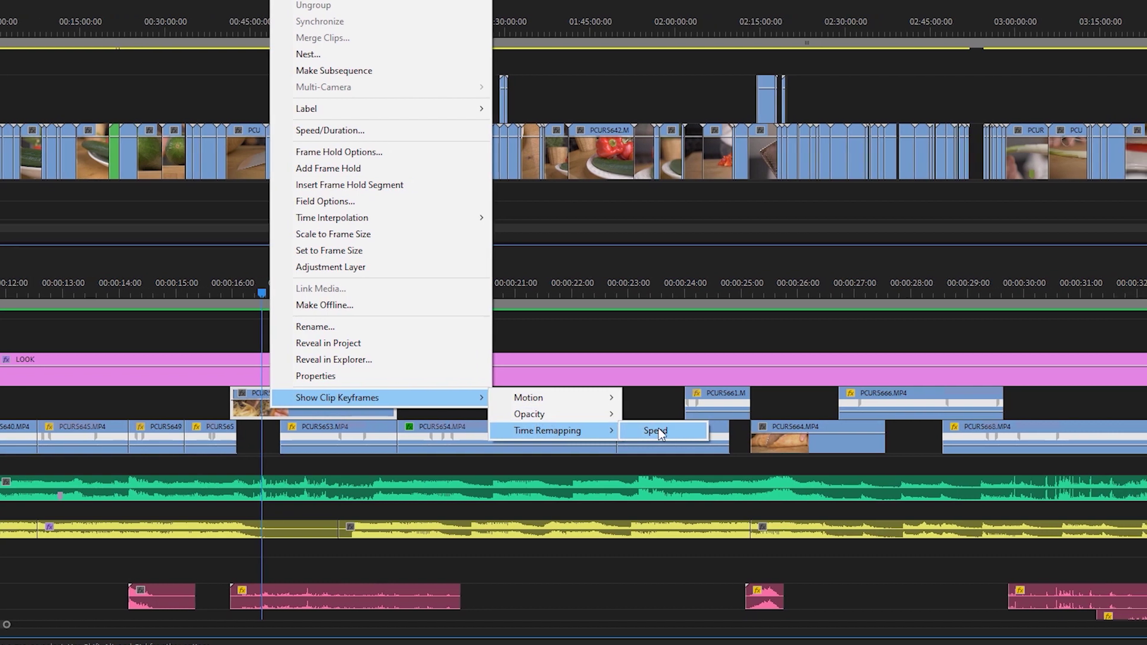
pyautogui.click(658, 431)
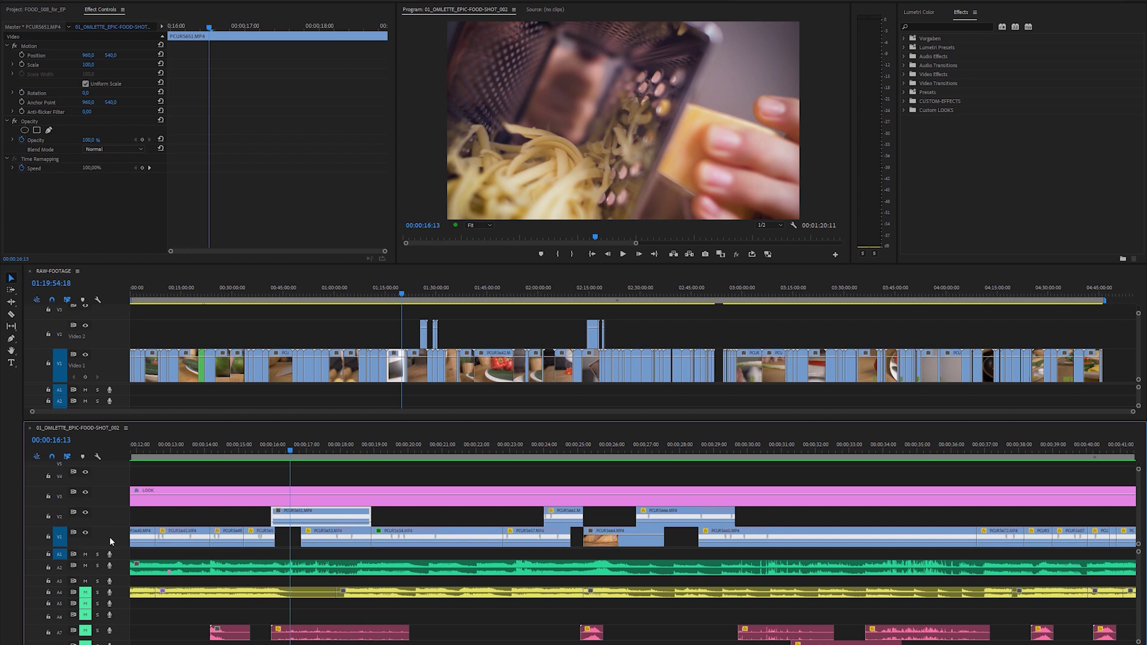
# Step: Enlarge the video track heights until the Video 1 clips' speed ramp curves are clearly visible
pyautogui.scroll(2, 110, 537)
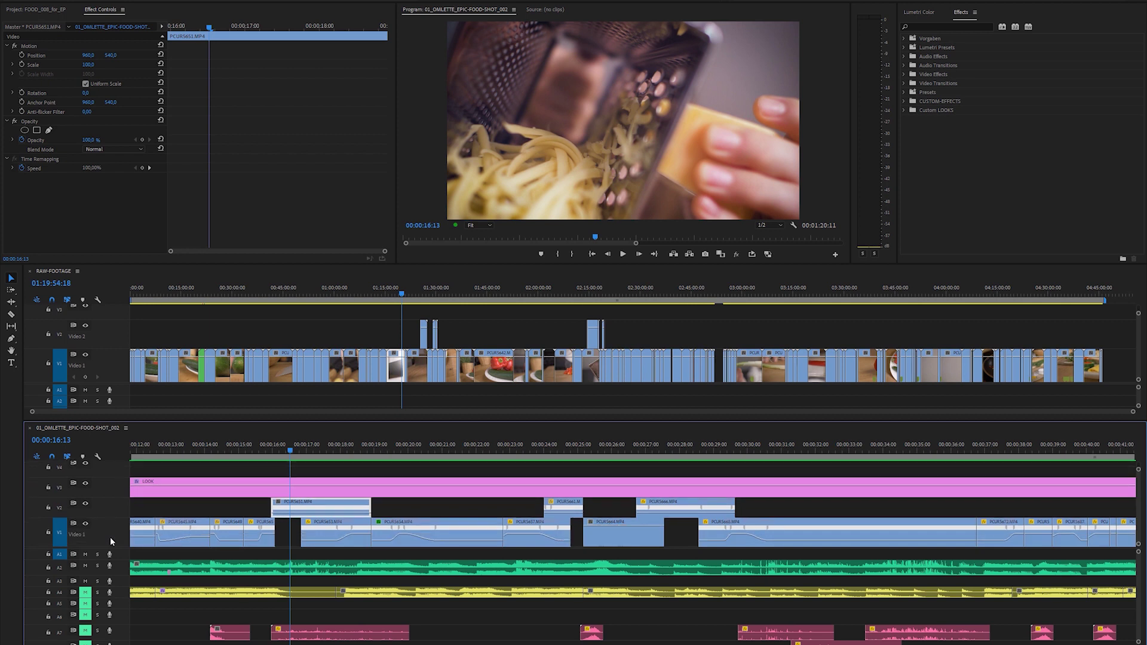
pyautogui.scroll(1, 158, 535)
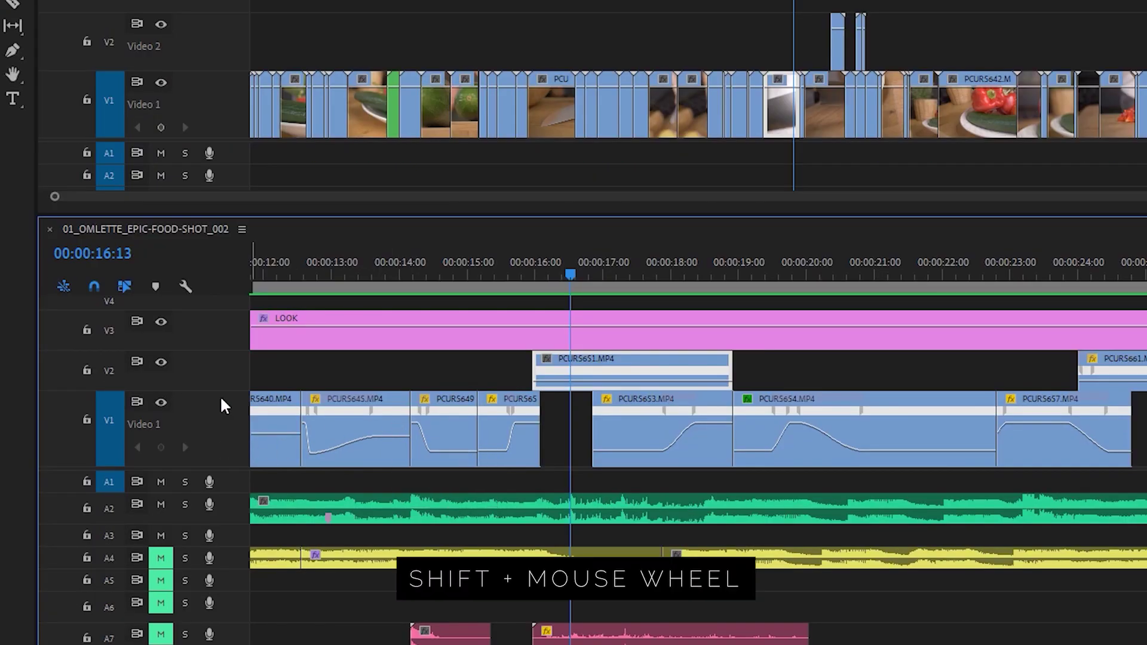
pyautogui.scroll(2, 217, 415)
pyautogui.scroll(-4, 217, 415)
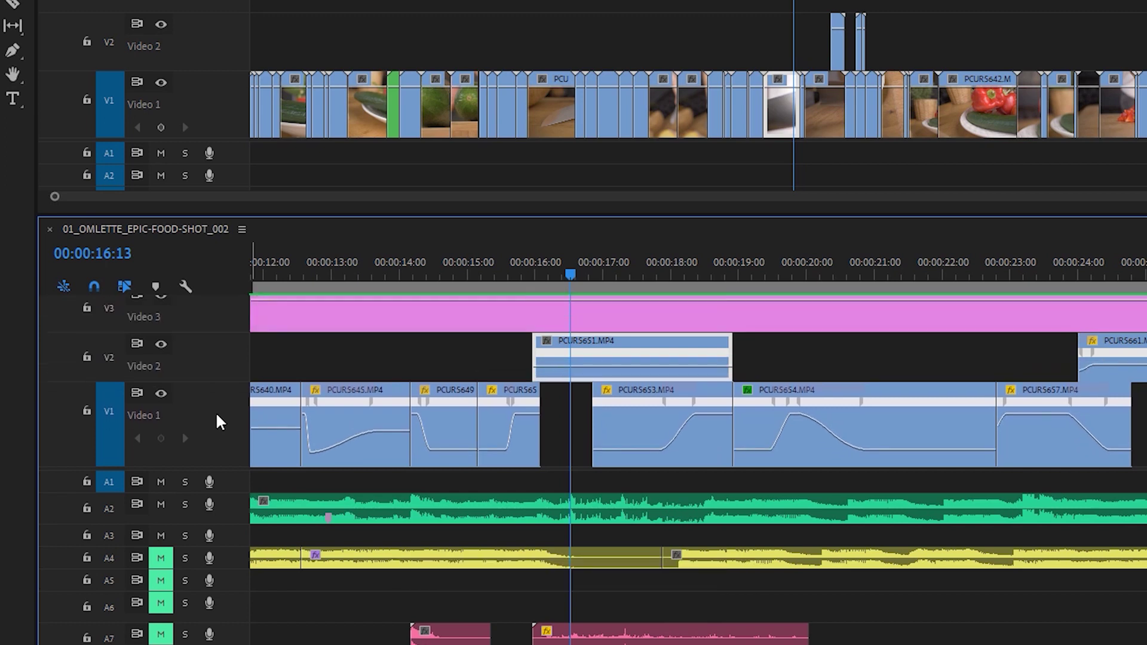
pyautogui.scroll(3, 216, 411)
pyautogui.scroll(-1, 203, 403)
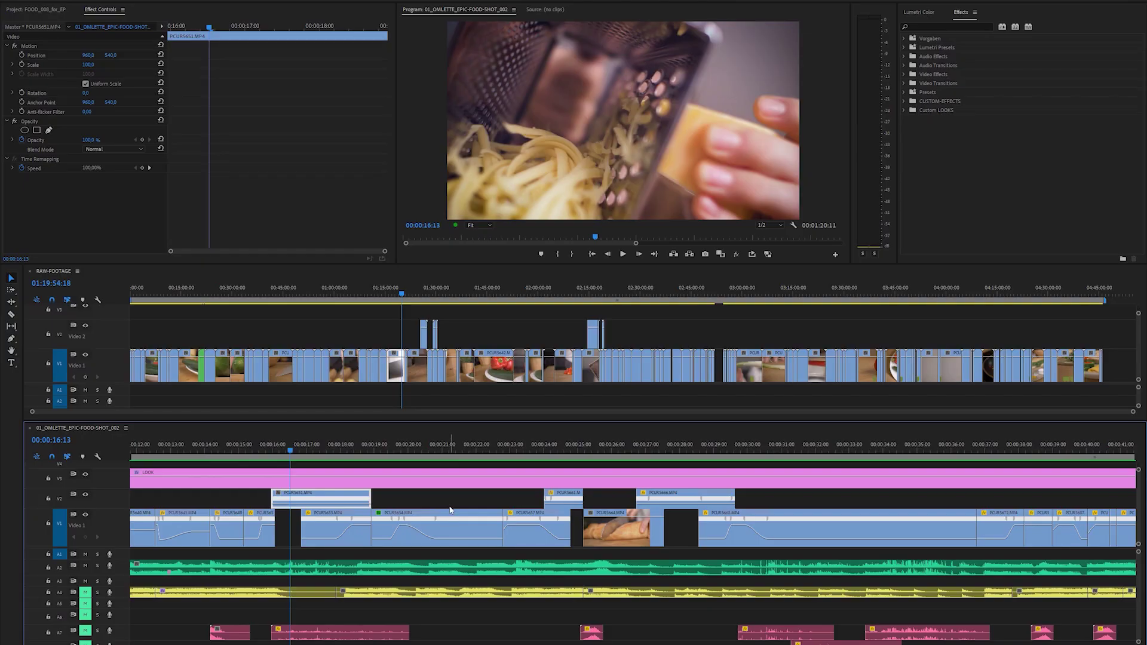
# Step: Display the Time Remapping speed line on the cheese-grating clip again
pyautogui.rightClick(285, 500)
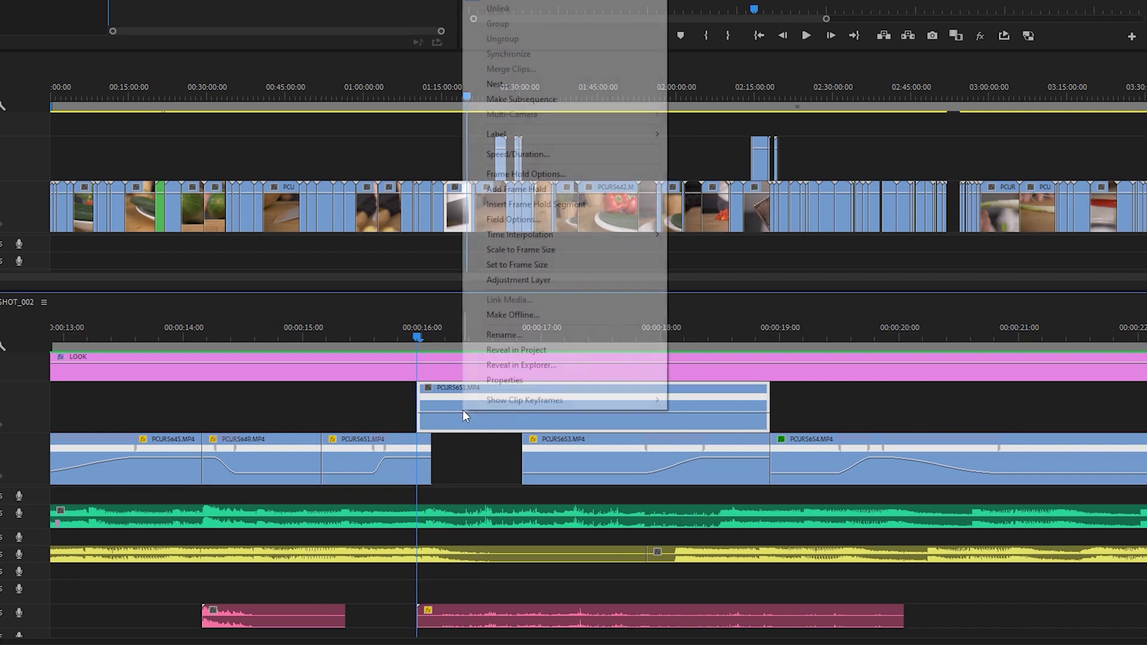
pyautogui.moveTo(466, 491)
pyautogui.moveTo(566, 512)
pyautogui.click(818, 431)
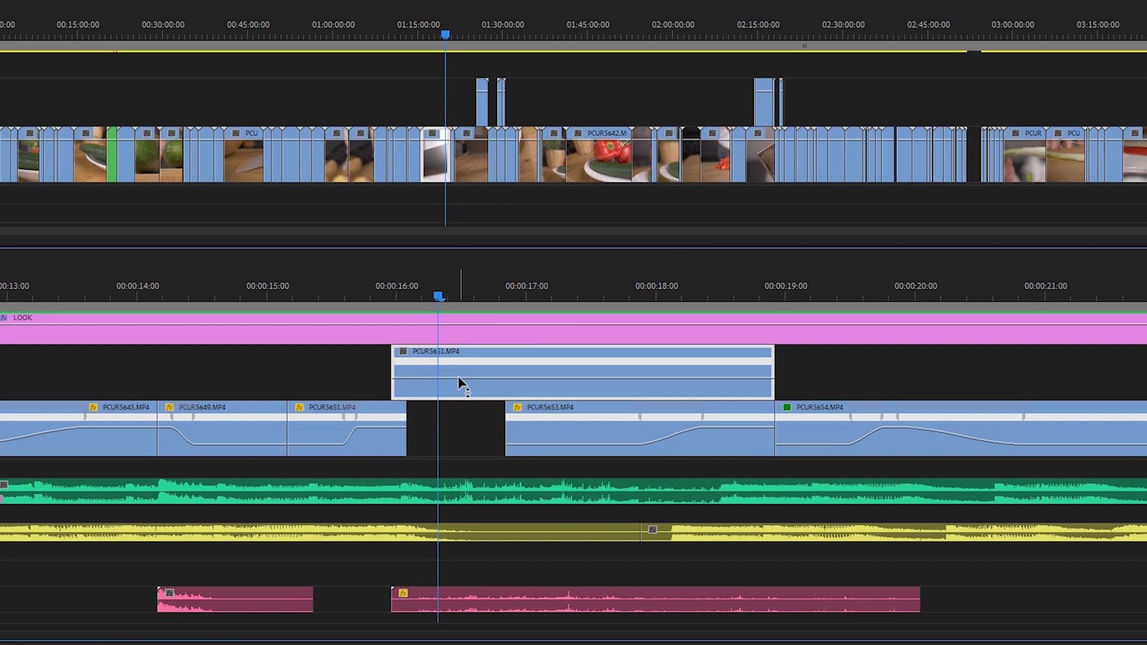
# Step: Check Speed/Duration shows 100% and cancel, then select Time Remapping in Effect Controls
pyautogui.rightClick(458, 376)
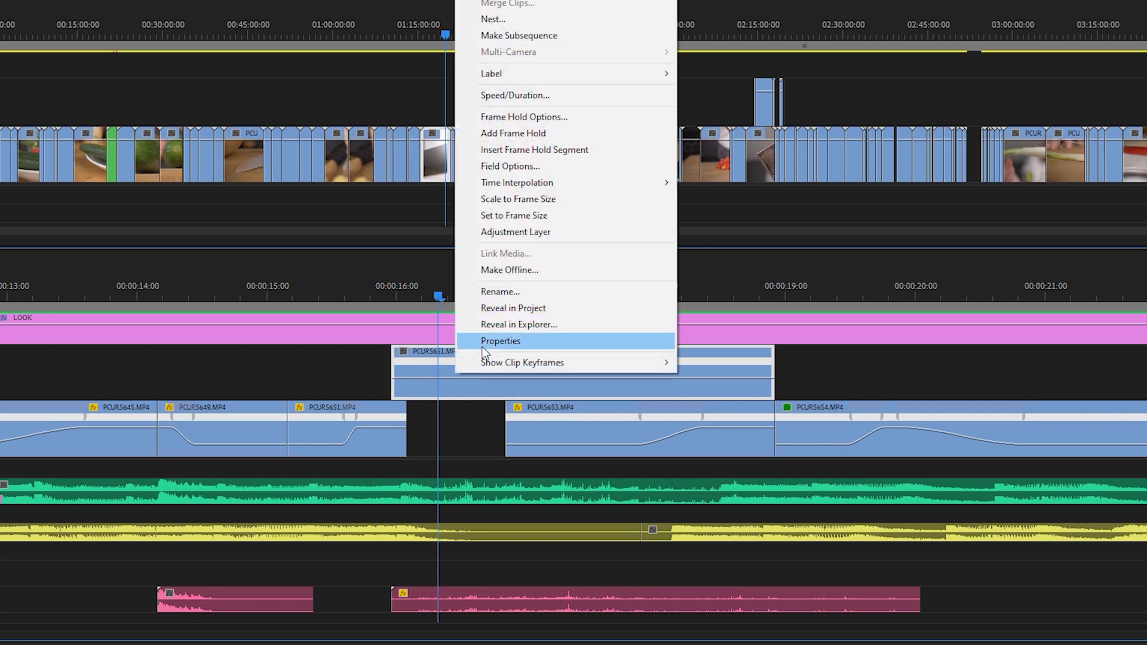
pyautogui.click(522, 97)
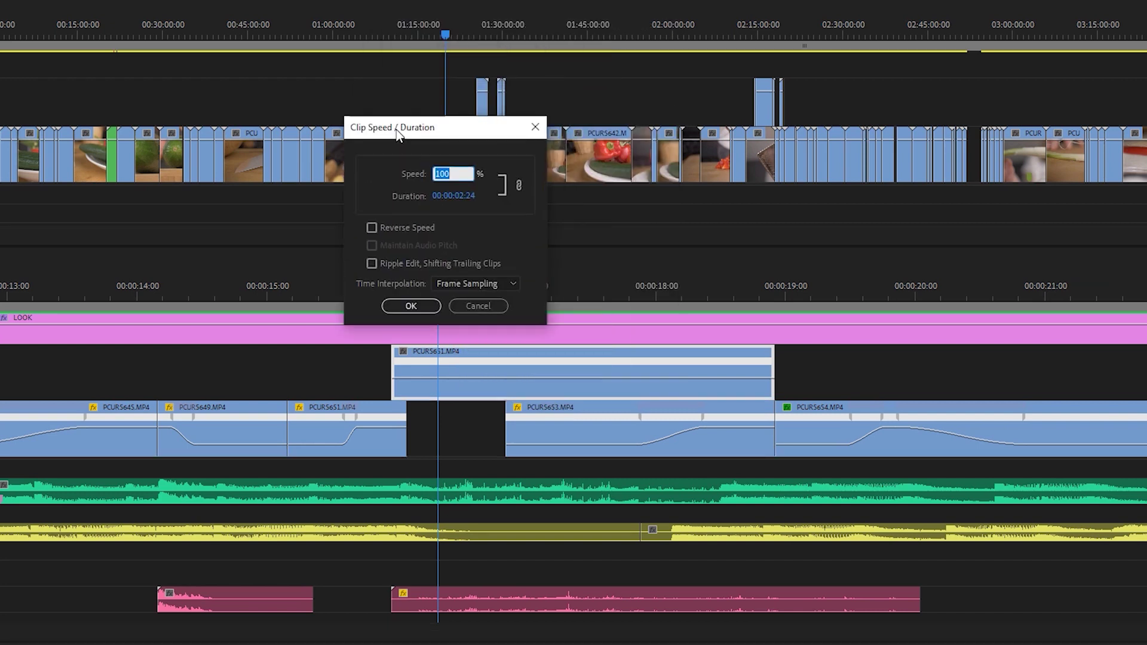
pyautogui.click(481, 305)
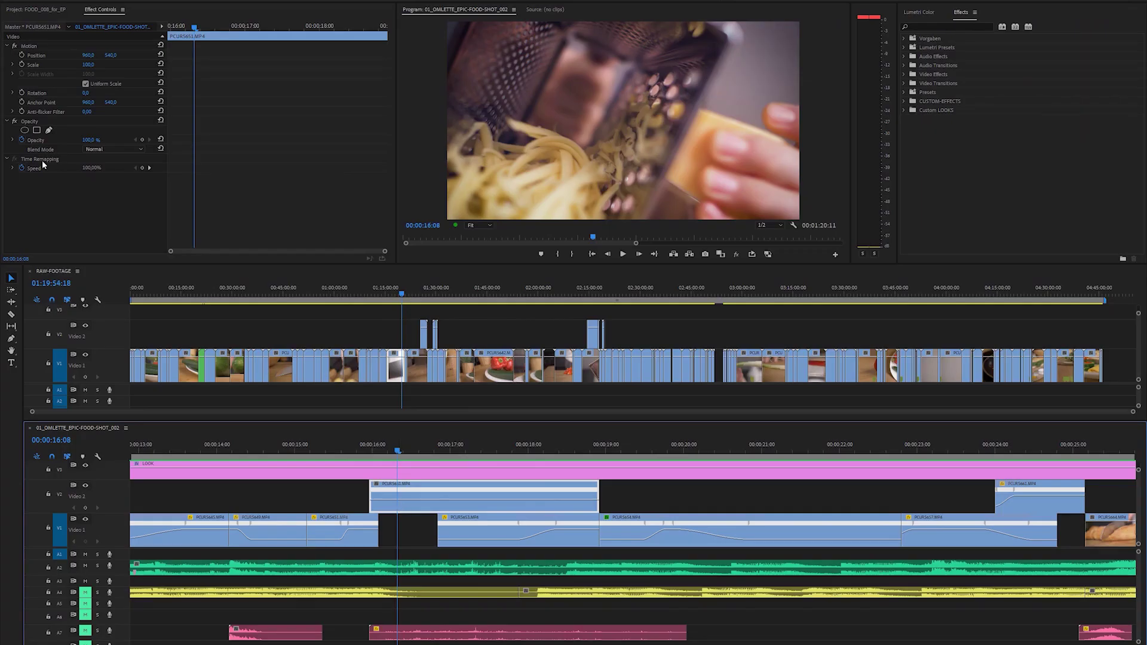
pyautogui.click(41, 160)
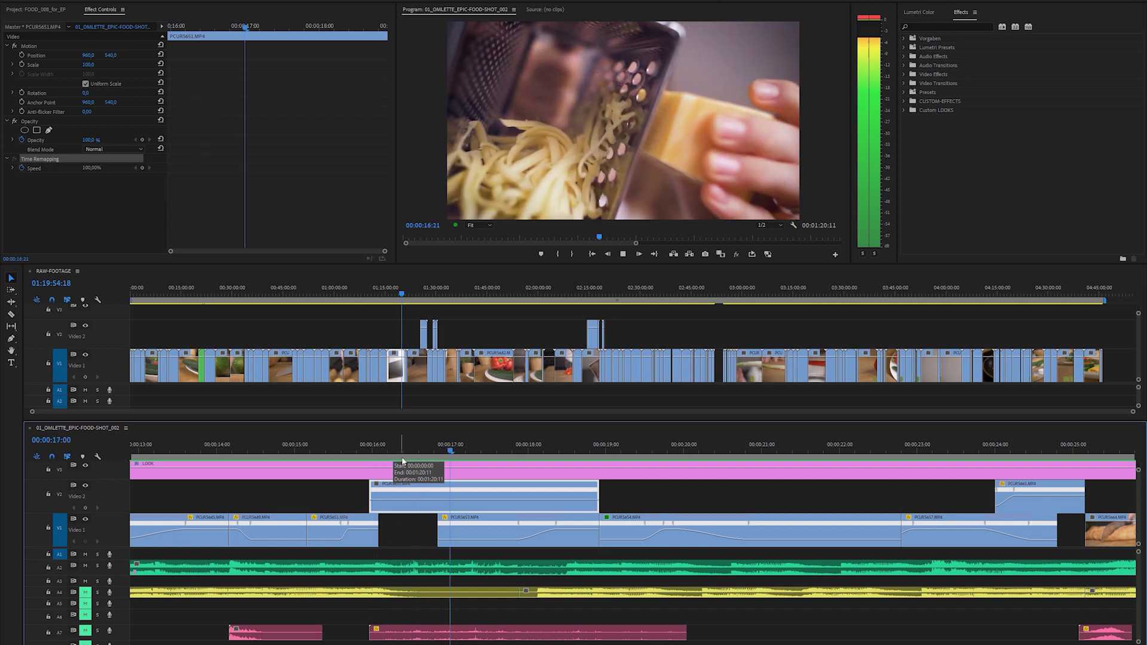
# Step: Replay the PCUR5651 grater shot from about 16:05, stopping near 16:06
pyautogui.click(340, 529)
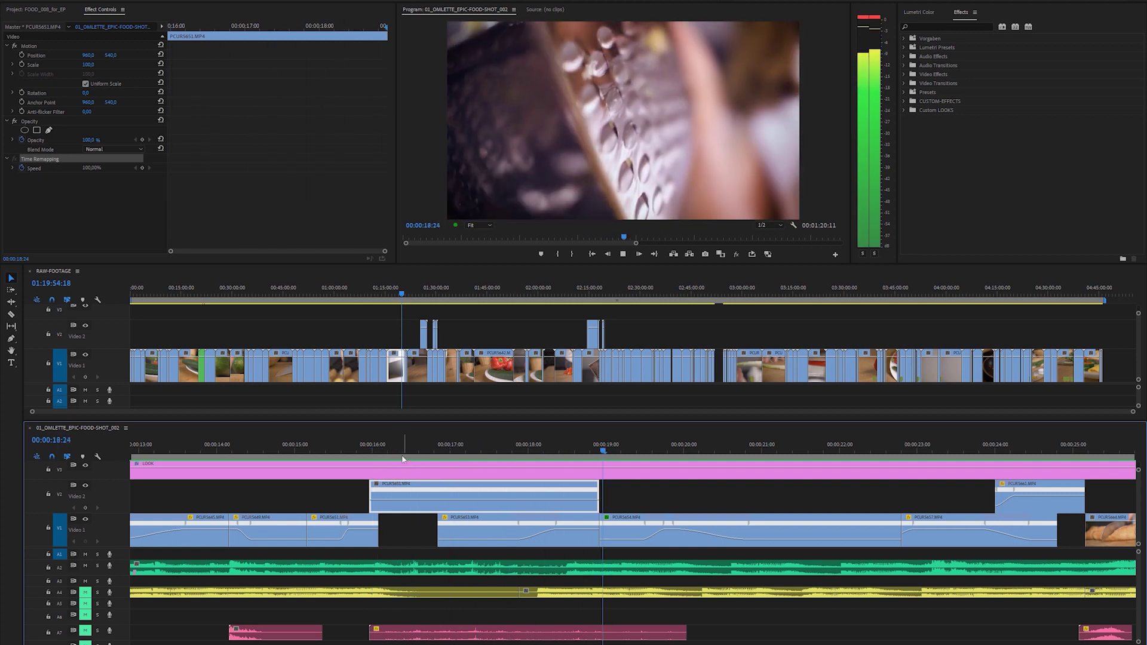
pyautogui.moveTo(367, 449); pyautogui.dragTo(392, 451)
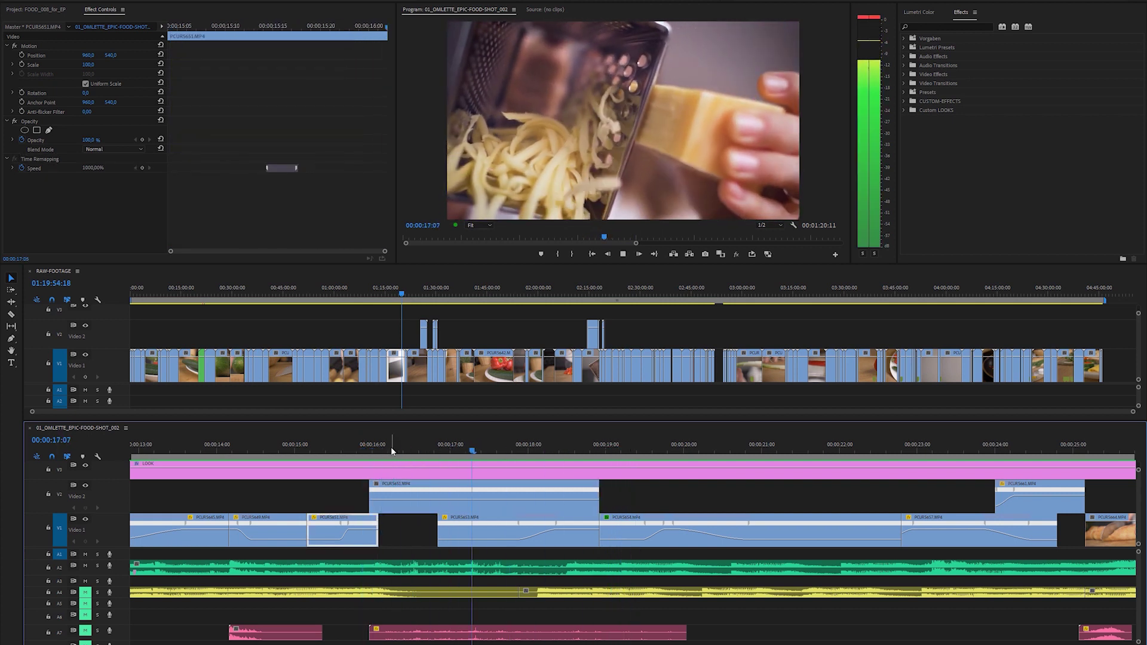
pyautogui.click(383, 449)
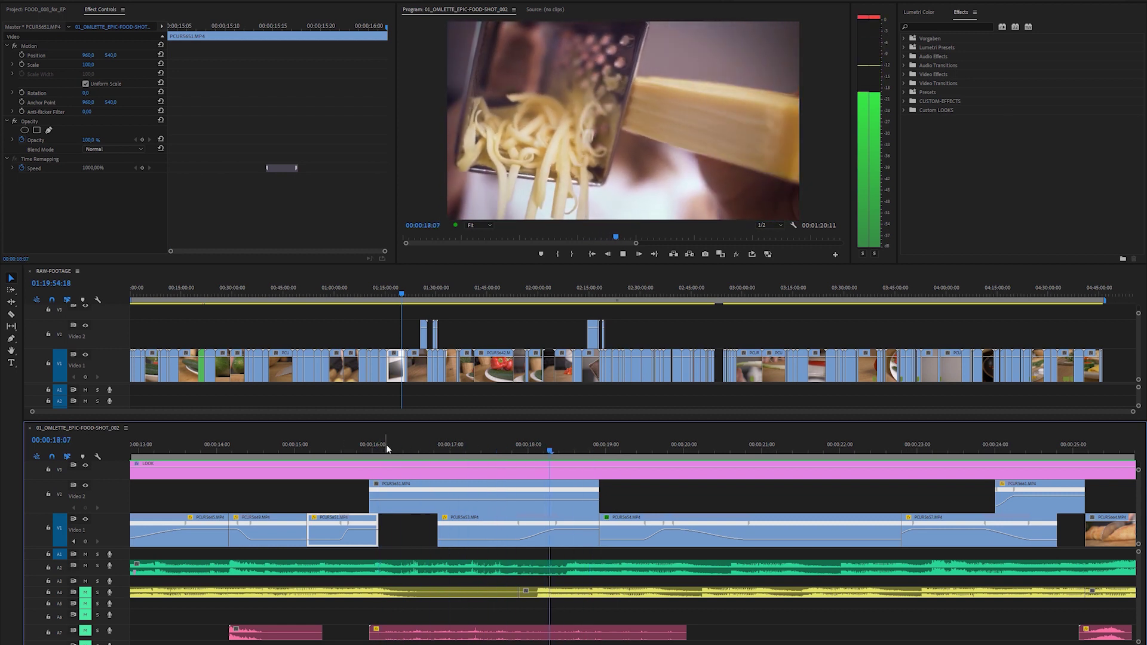
pyautogui.moveTo(385, 451); pyautogui.dragTo(420, 455)
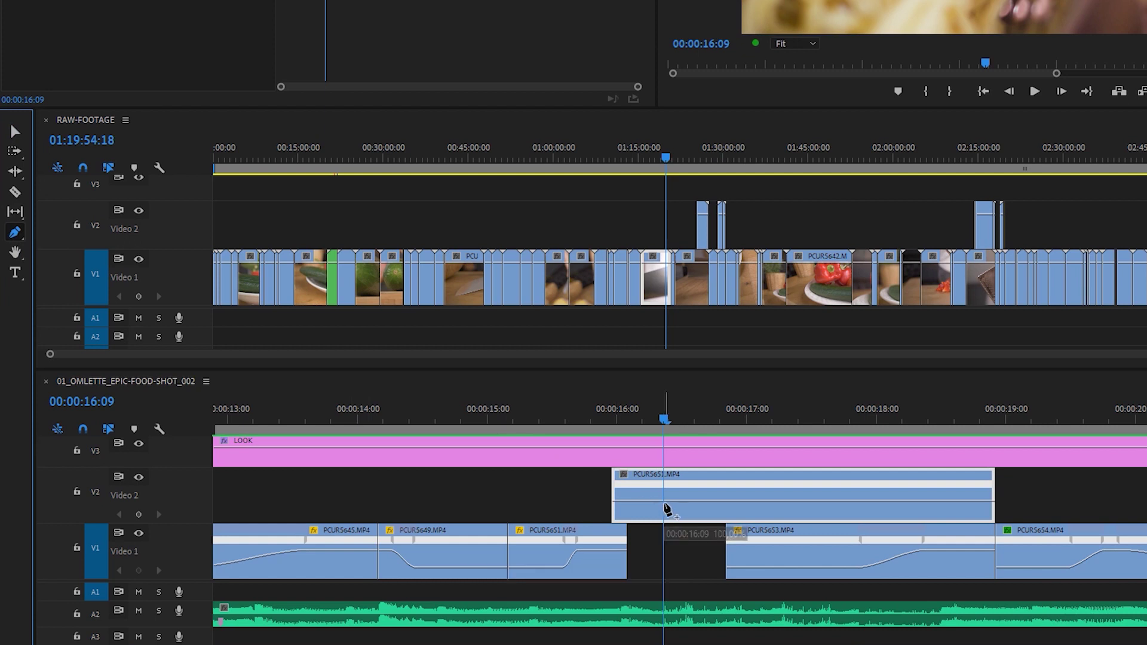
# Step: Add a speed keyframe at 16:09 on PCUR5651 and raise the speed after it to about 4180%
pyautogui.click(668, 510)
pyautogui.press('Left')
pyautogui.press('Left')
pyautogui.press('Left')
pyautogui.press('Left')
pyautogui.press('Left')
pyautogui.press('Left')
pyautogui.press('v')
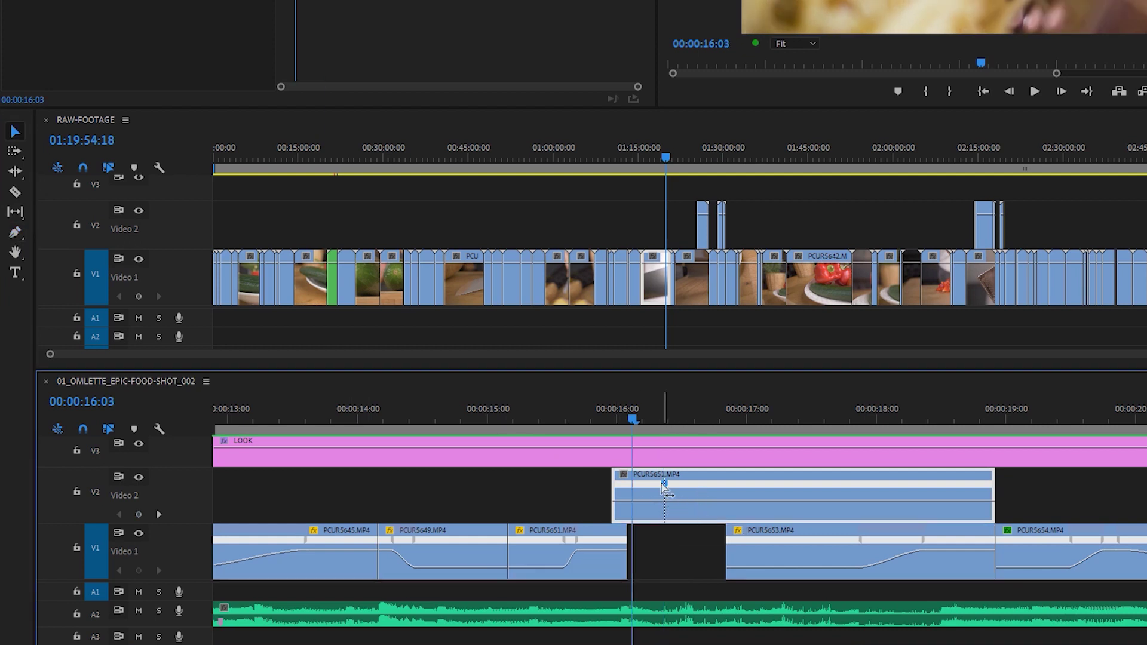
pyautogui.press('Right')
pyautogui.press('Right')
pyautogui.press('Right')
pyautogui.press('Right')
pyautogui.press('Right')
pyautogui.press('Right')
pyautogui.press('Right')
pyautogui.press('Right')
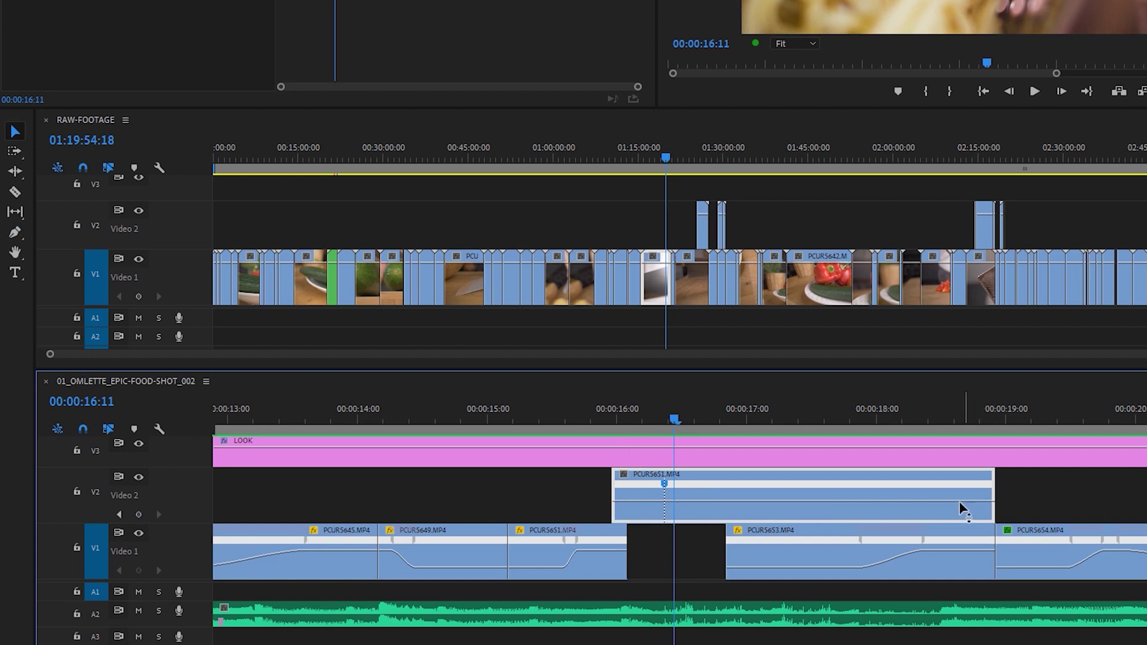
pyautogui.press('=')
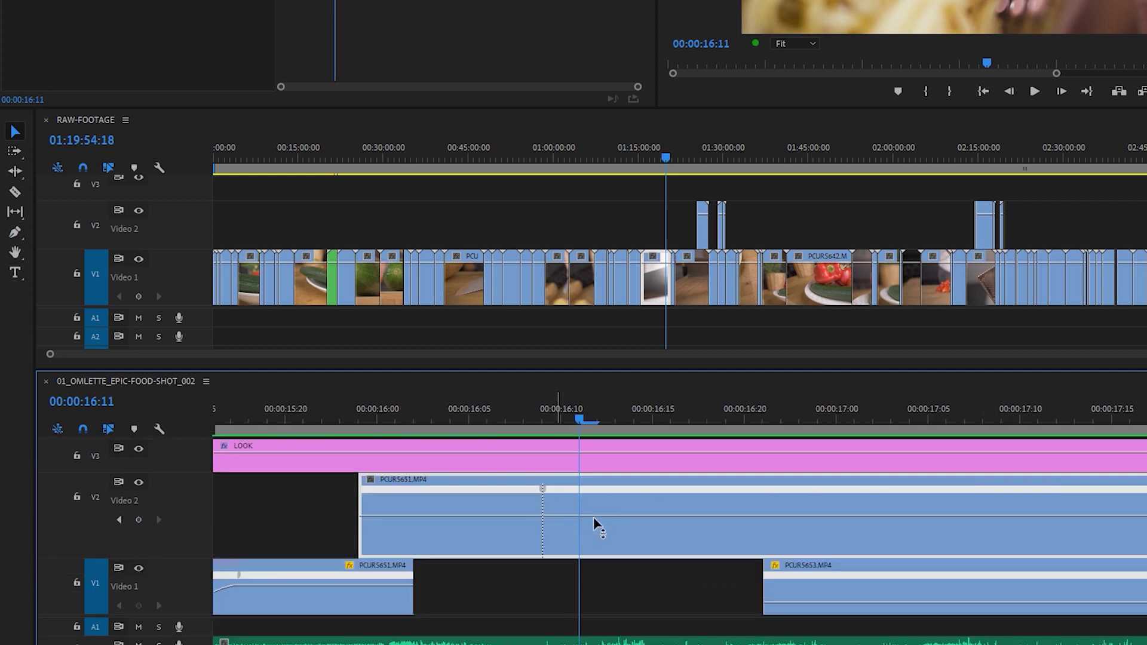
pyautogui.moveTo(596, 525); pyautogui.dragTo(616, 436)
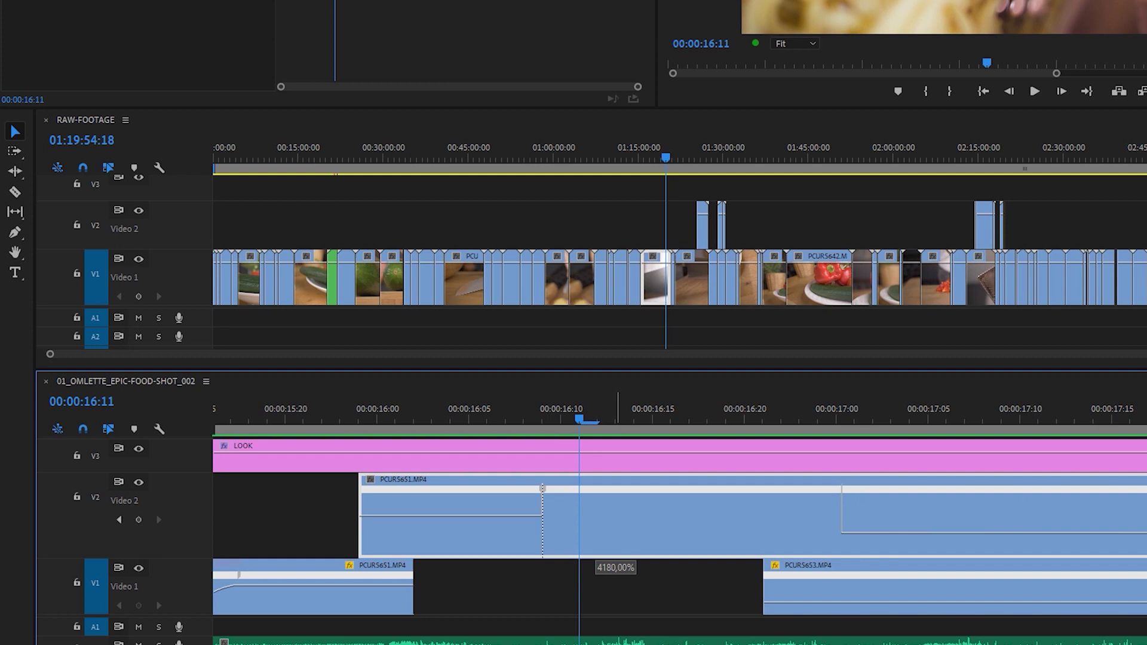
pyautogui.moveTo(615, 436); pyautogui.dragTo(616, 434)
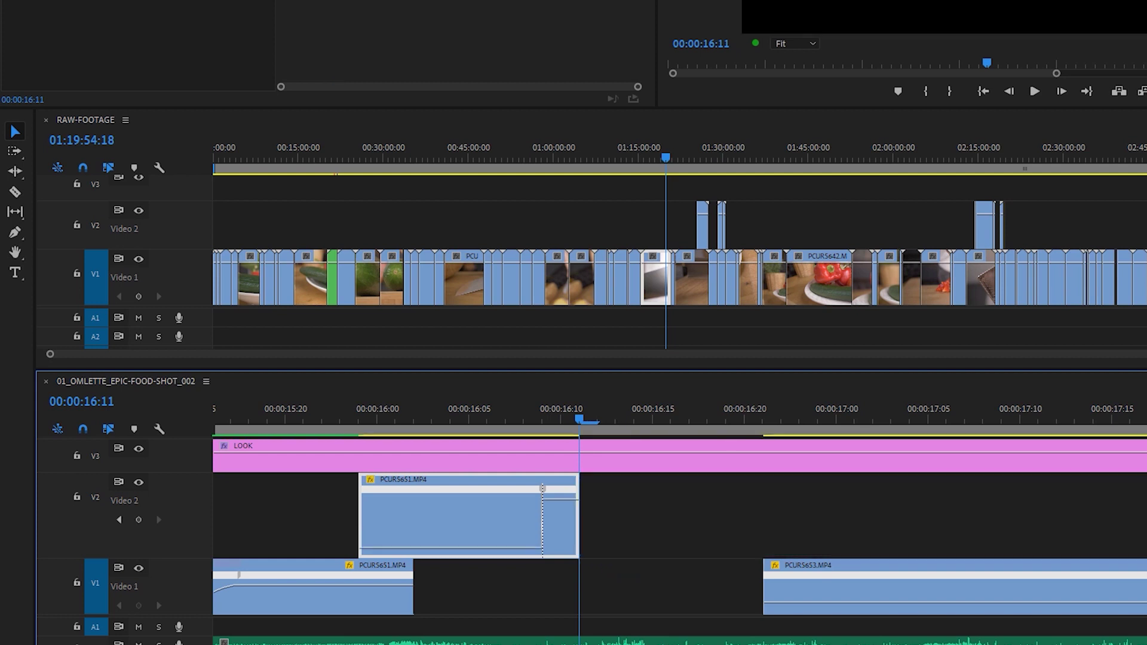
pyautogui.press('Left')
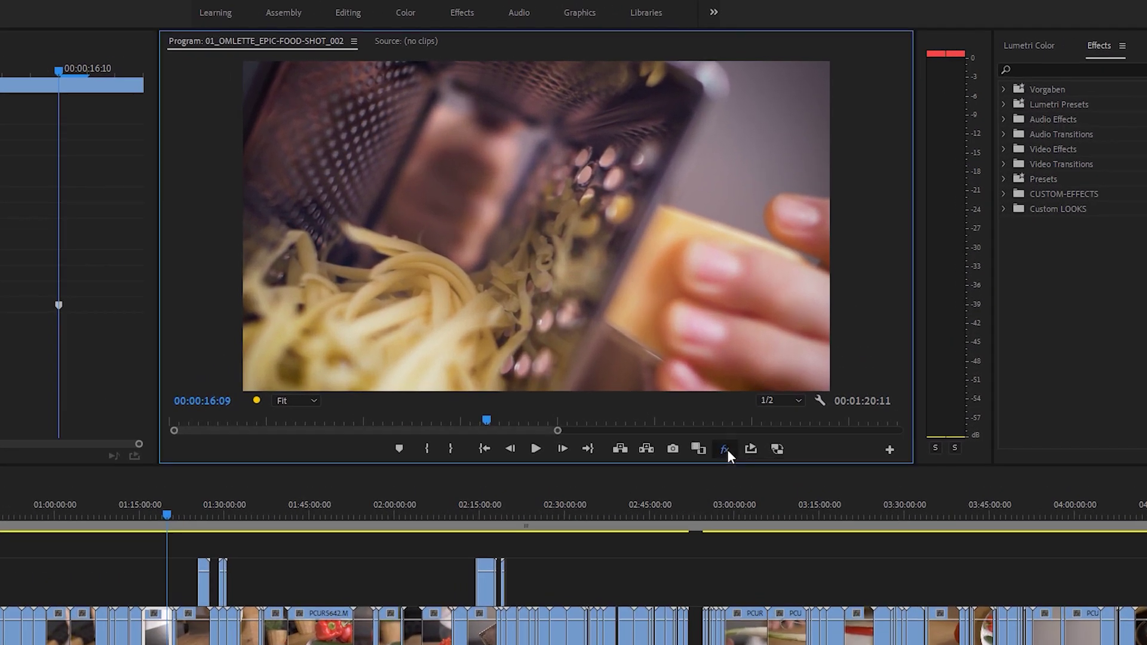
# Step: Turn on Global FX Mute to preview the ungraded footage, then step forward one frame
pyautogui.click(737, 256)
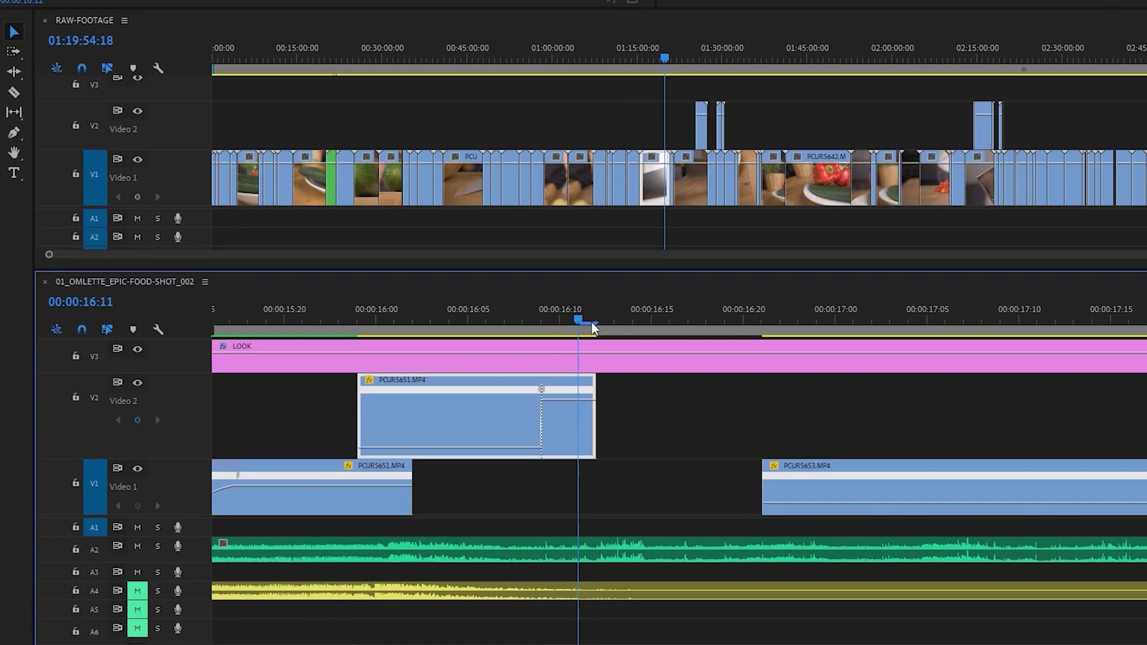
pyautogui.press('Right')
# Step: Try adjusting the speed after the keyframe at 16:09, then undo the change
pyautogui.click(539, 327)
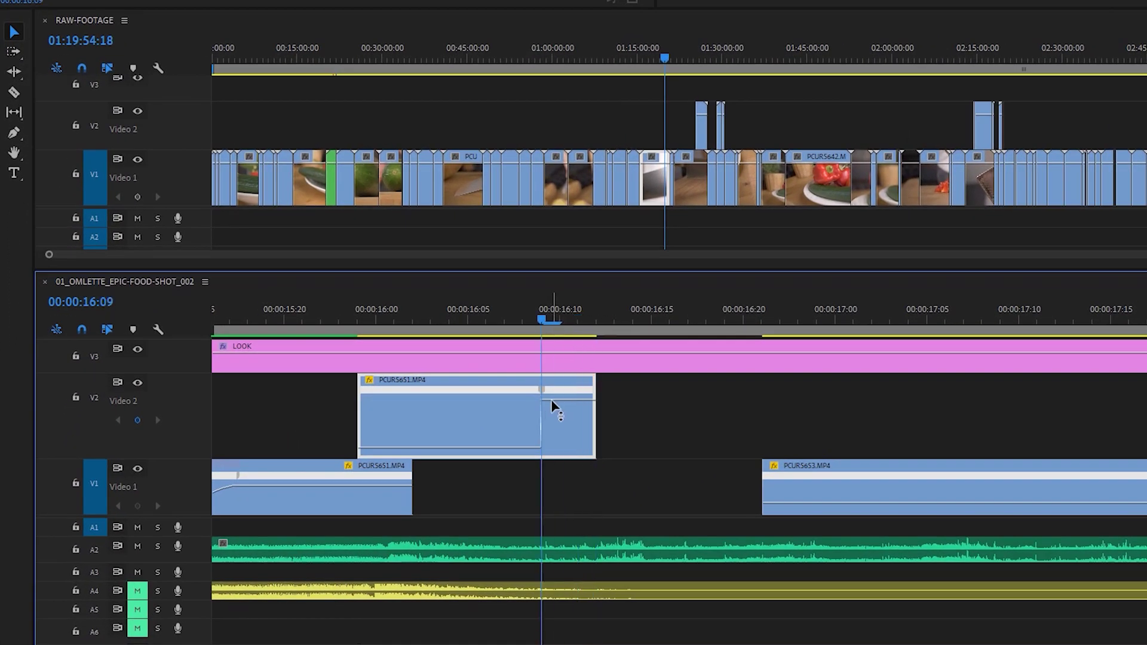
pyautogui.moveTo(551, 399); pyautogui.dragTo(558, 411)
pyautogui.hotkey('ctrl', 'z')
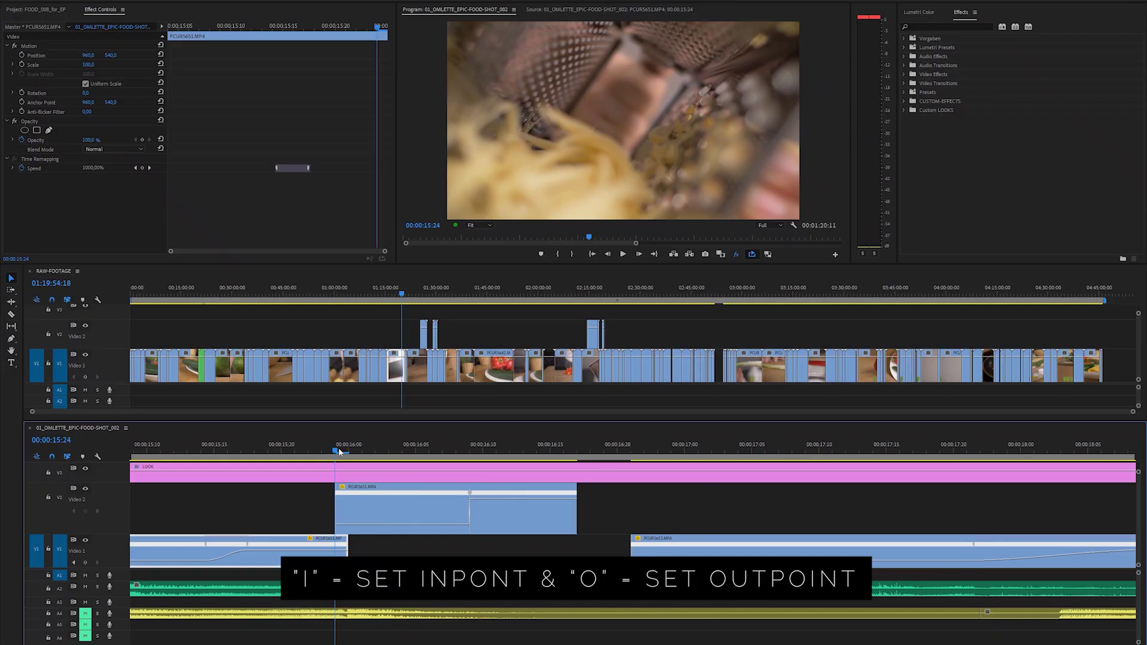
# Step: Loop playback from 16:09 to 16:17 over PCUR5651, then select its speed keyframe to reveal ramp handles
pyautogui.press('i')
pyautogui.click(574, 457)
pyautogui.press('o')
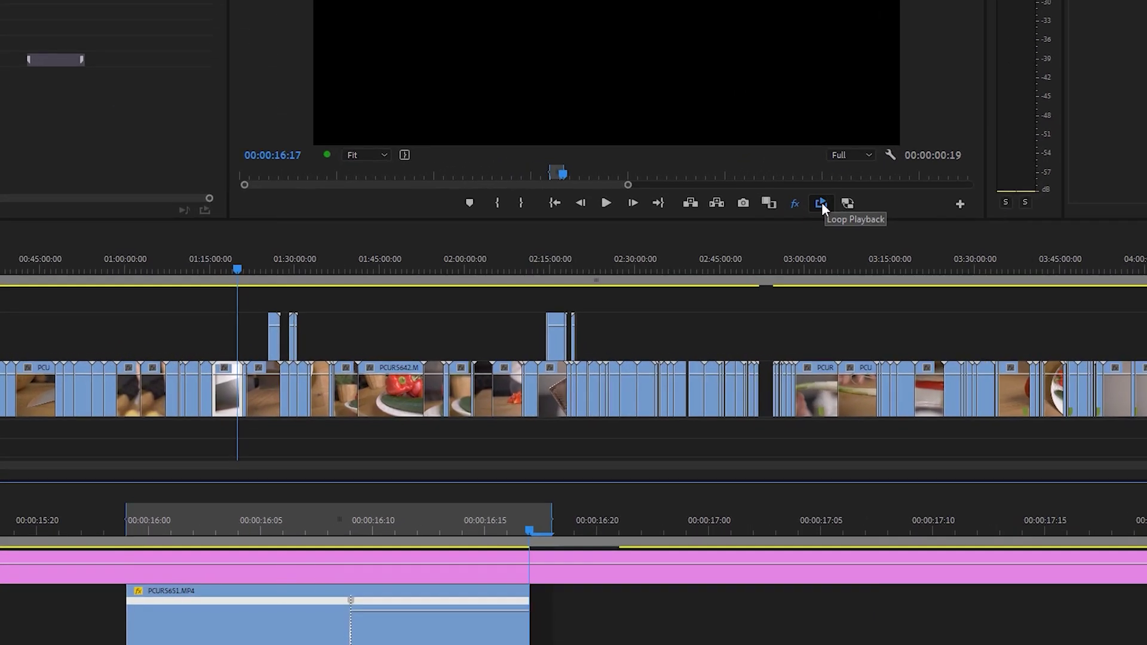
pyautogui.click(822, 202)
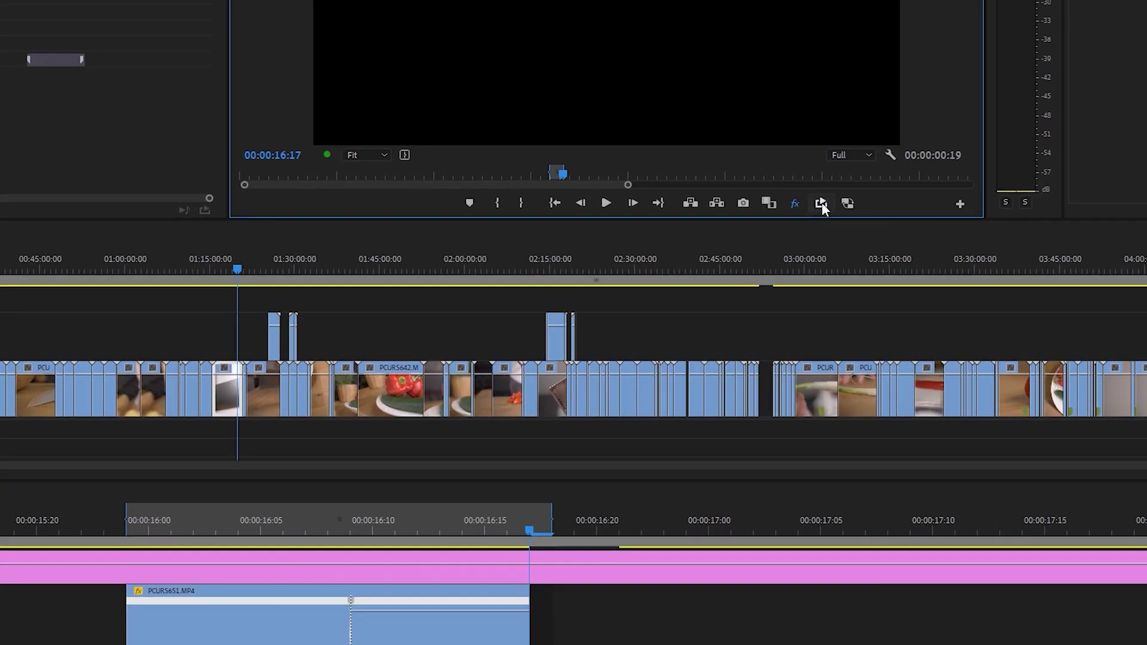
pyautogui.press('space')
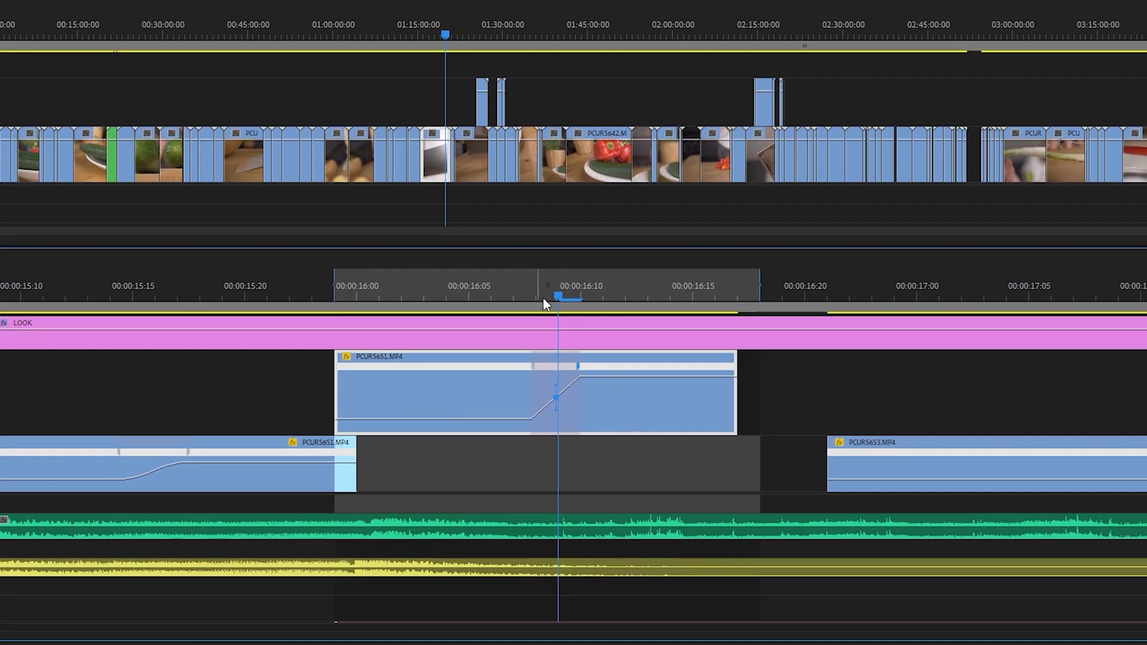
pyautogui.click(524, 291)
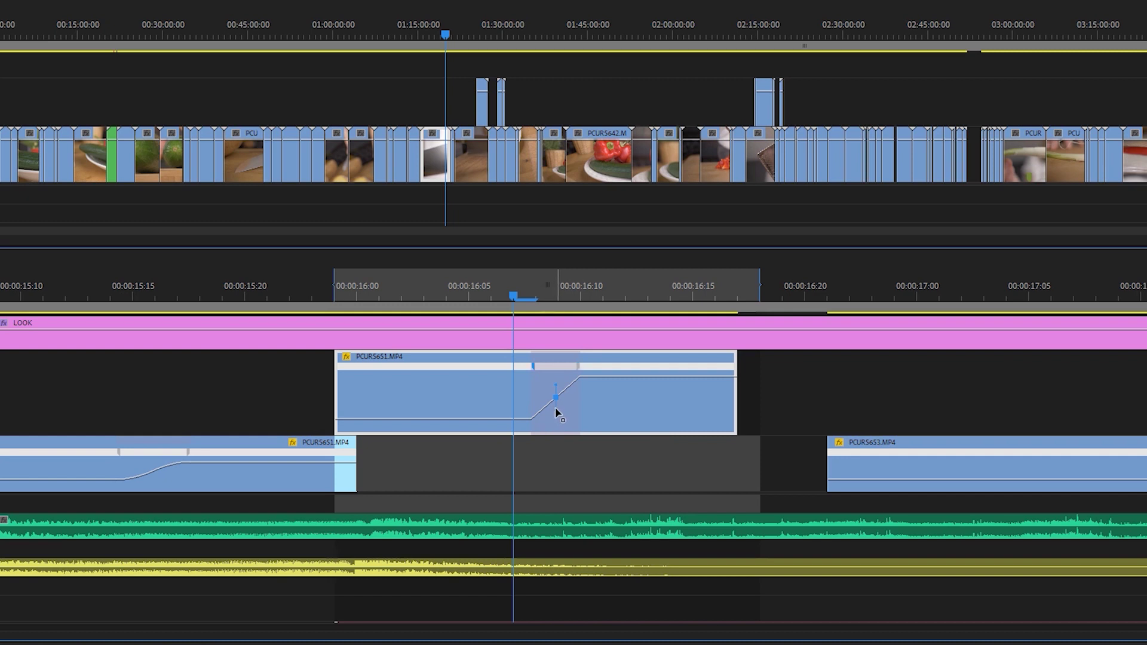
pyautogui.click(556, 409)
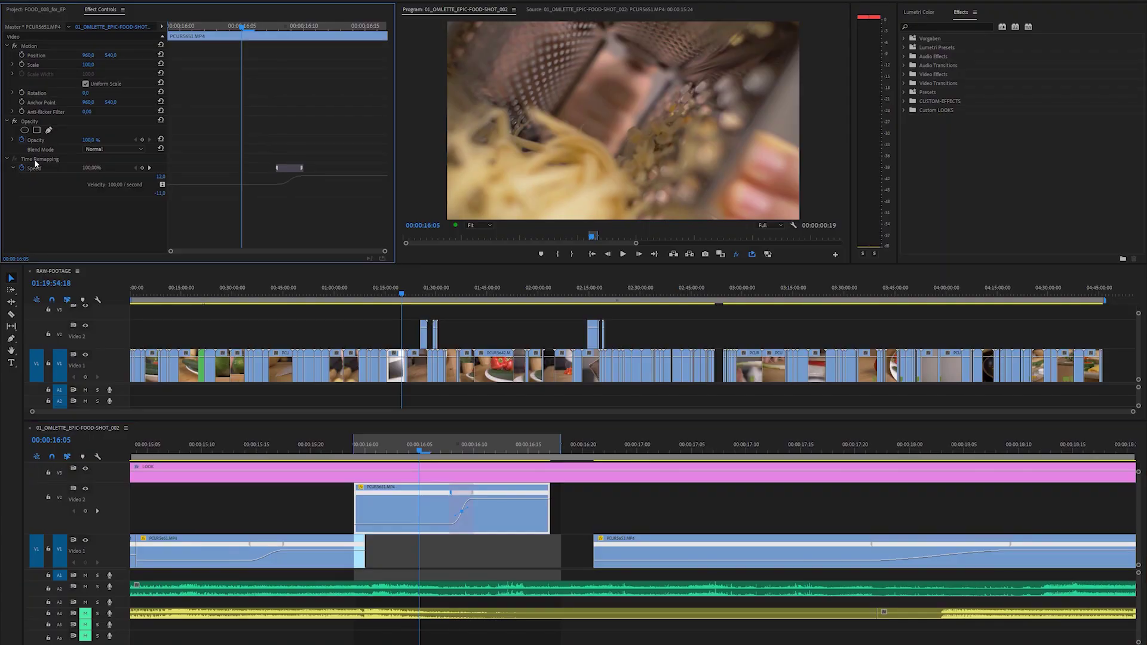
# Step: Select the Time Remapping Speed keyframe and widen its transition so the ramp eases into 1100%
pyautogui.click(37, 160)
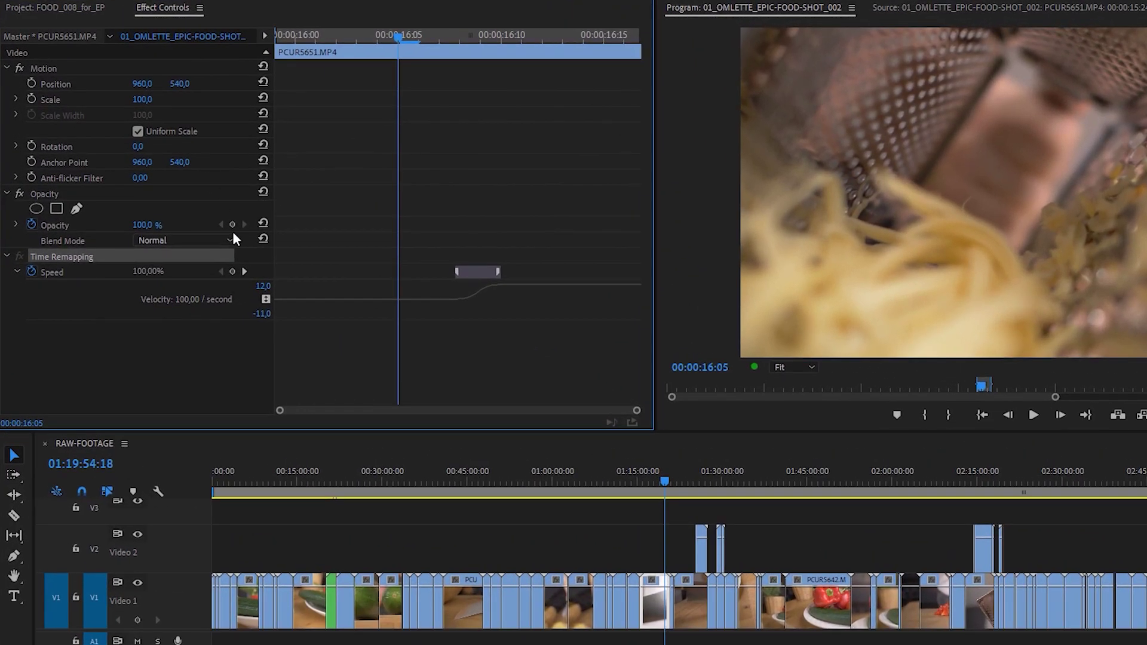
pyautogui.click(457, 272)
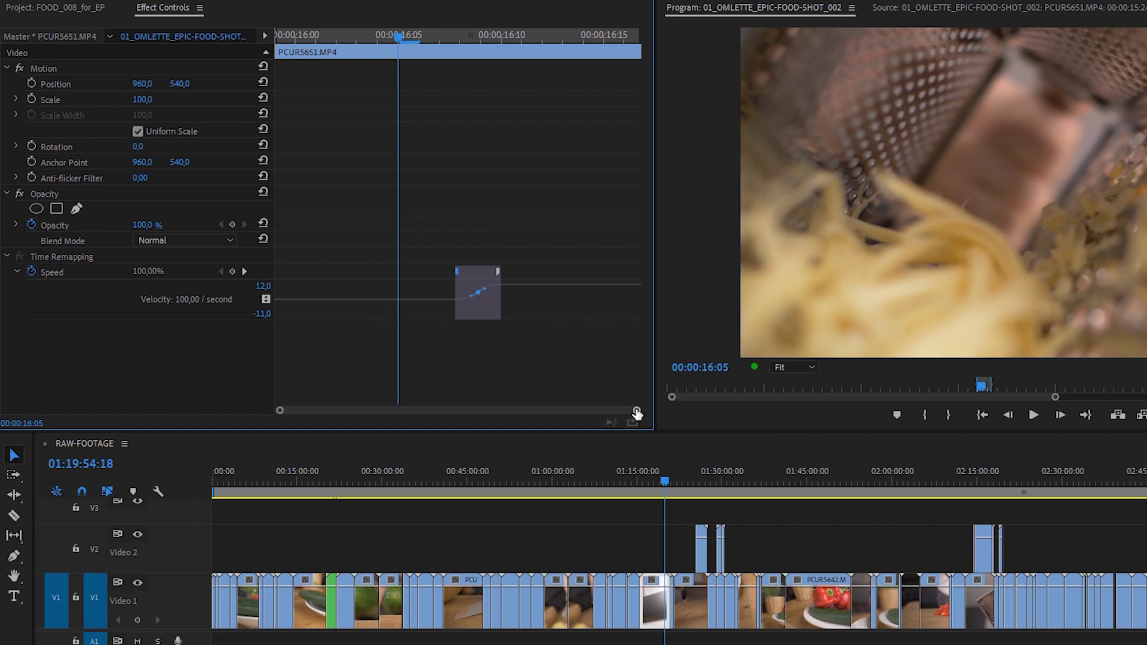
pyautogui.moveTo(637, 411); pyautogui.dragTo(847, 395)
pyautogui.moveTo(399, 36); pyautogui.dragTo(489, 101)
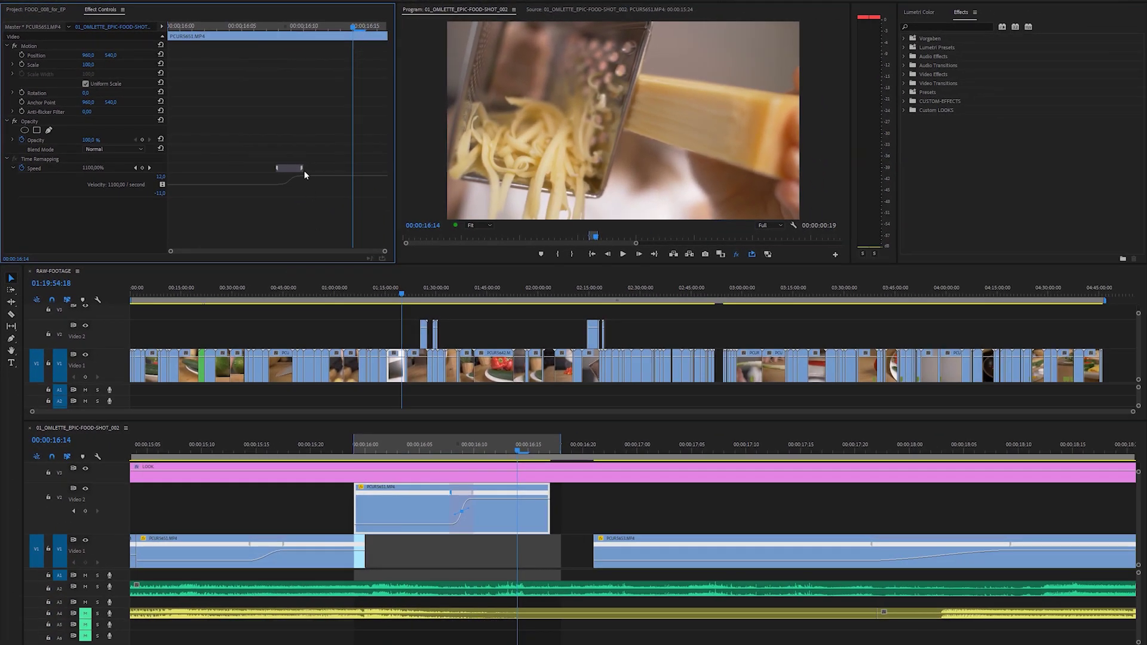
pyautogui.moveTo(304, 171); pyautogui.dragTo(340, 166)
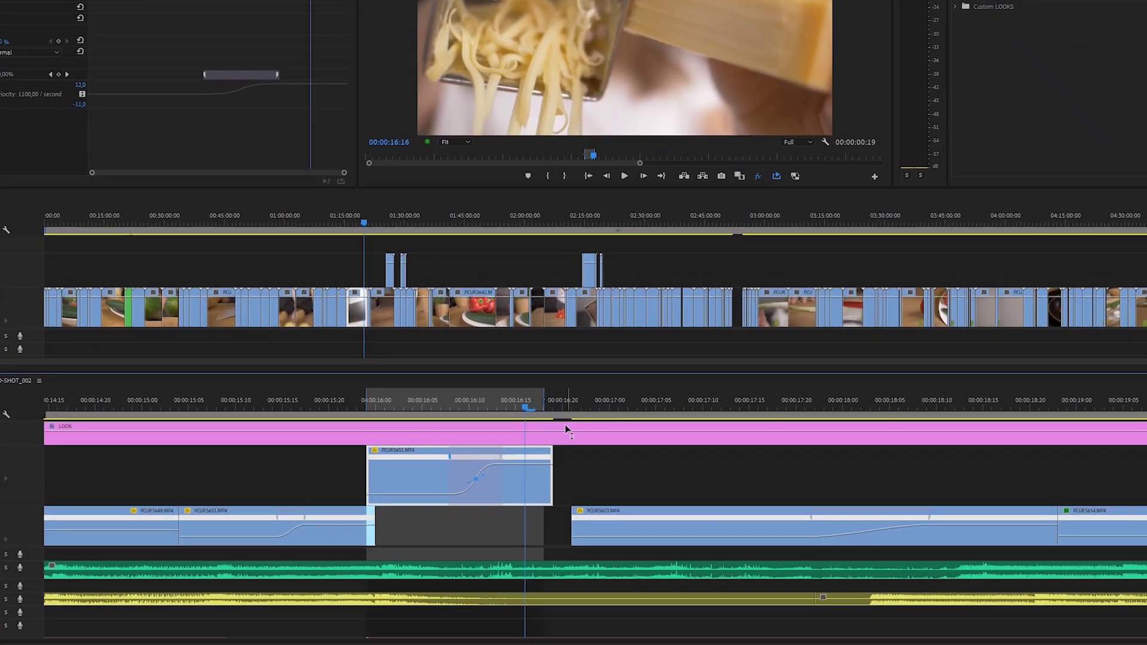
# Step: Lower the PCUR5651 slow-motion speed on the V2 rubber band to 1050%
pyautogui.click(572, 407)
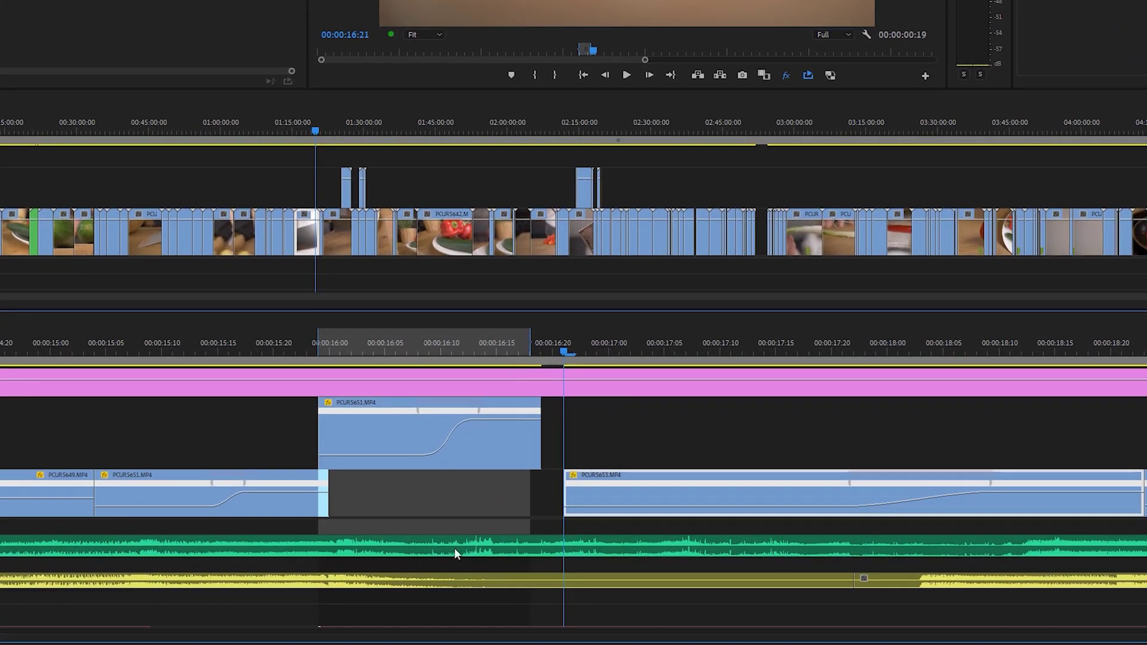
pyautogui.scroll(3, 446, 546)
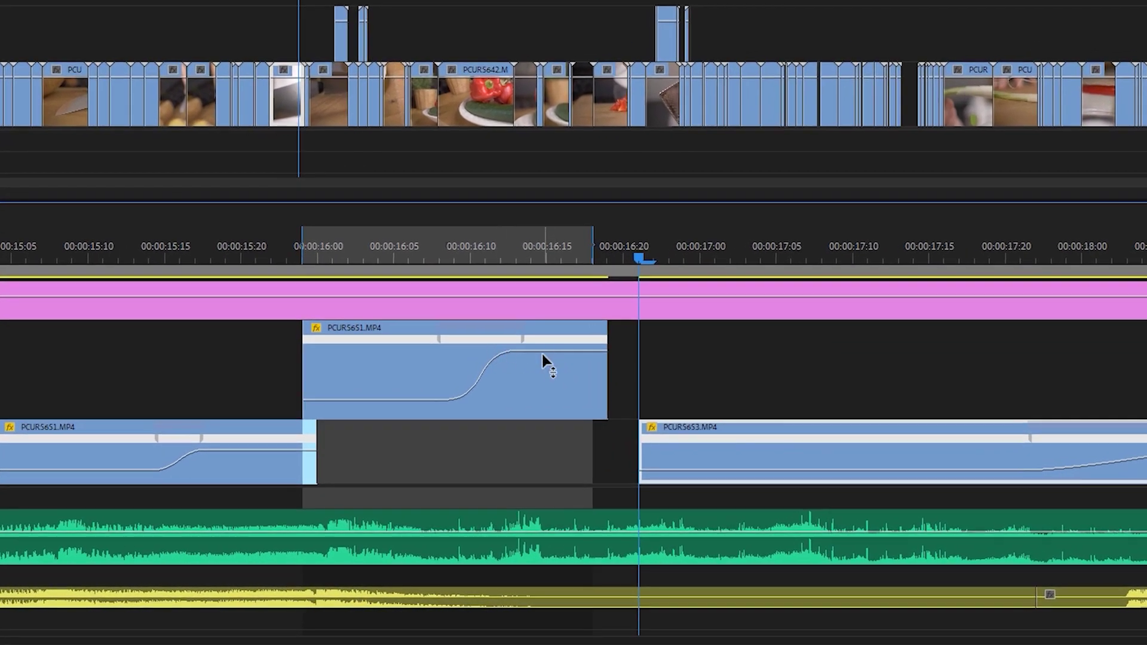
pyautogui.moveTo(545, 358); pyautogui.dragTo(551, 354)
pyautogui.click(551, 354)
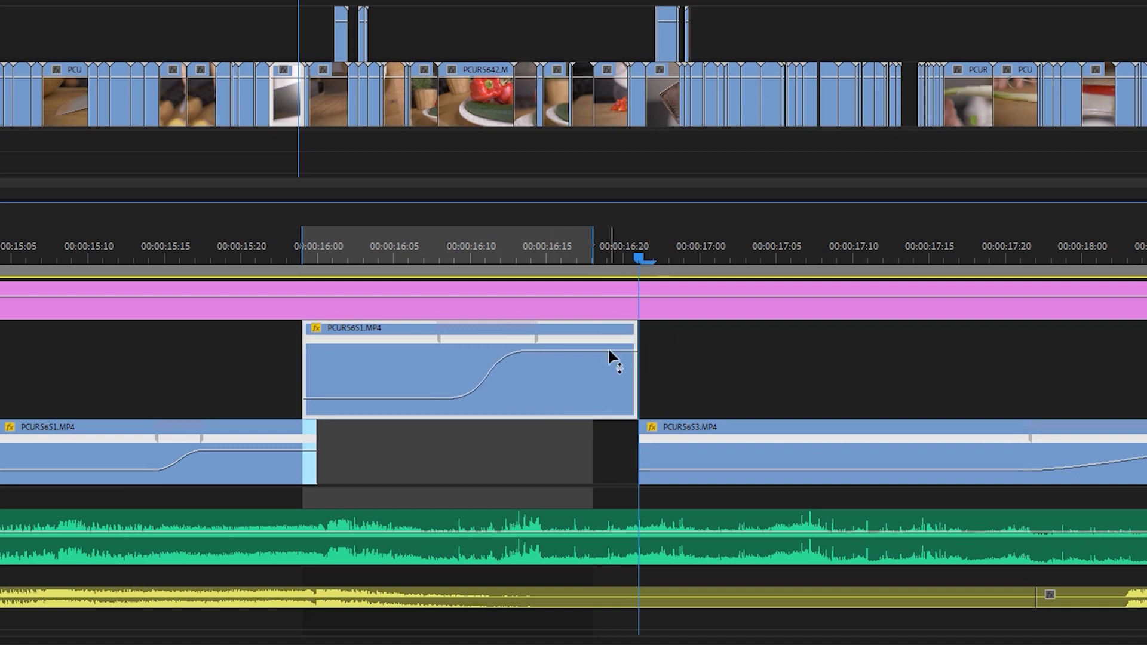
# Step: Shift the speed ramp to about 00:00:16:17, trim the clip end to PCUR5653, and review playback
pyautogui.moveTo(536, 345); pyautogui.dragTo(592, 347)
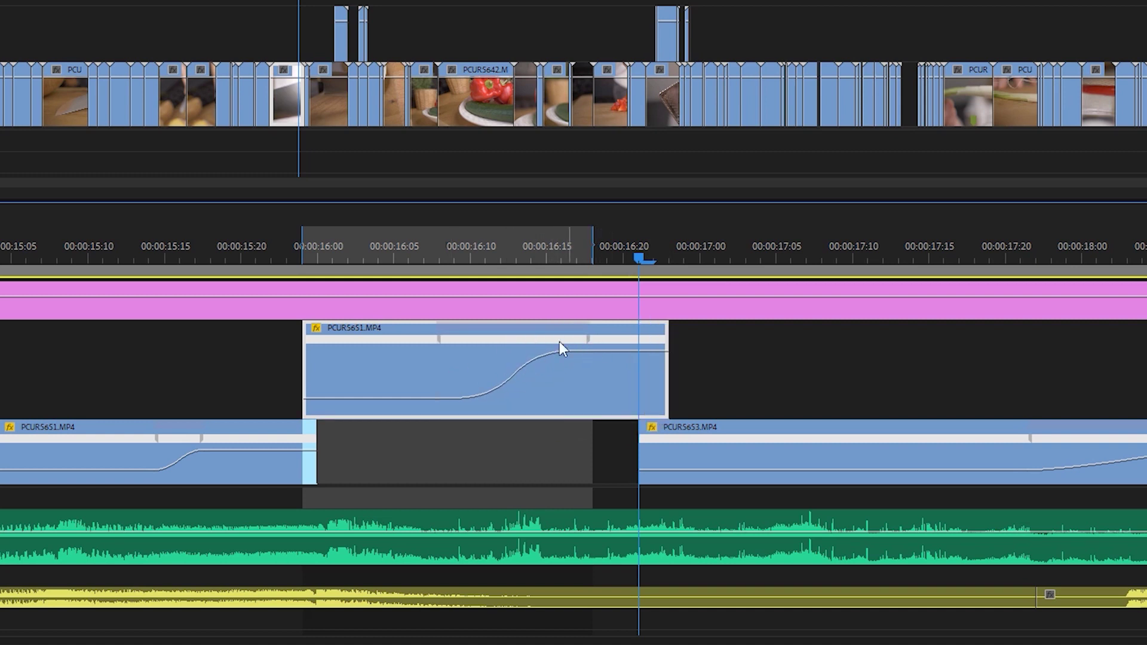
pyautogui.click(512, 338)
pyautogui.moveTo(511, 338)
pyautogui.mouseDown()
pyautogui.moveTo(411, 337)
pyautogui.moveTo(524, 336)
pyautogui.mouseUp()
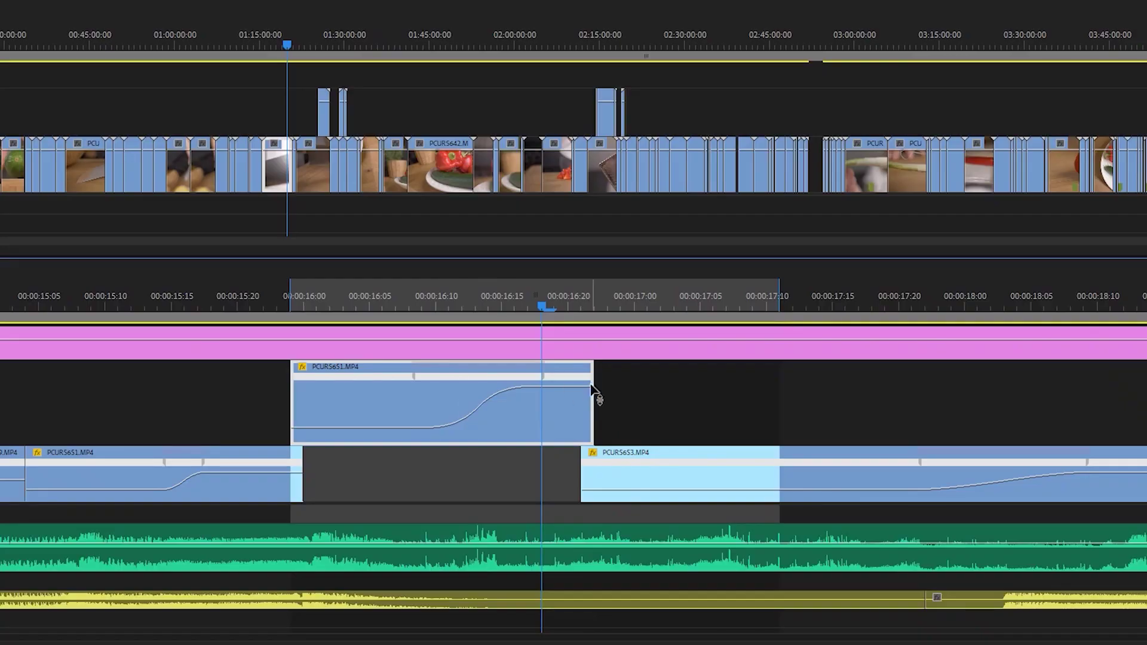
pyautogui.moveTo(596, 377); pyautogui.dragTo(580, 383)
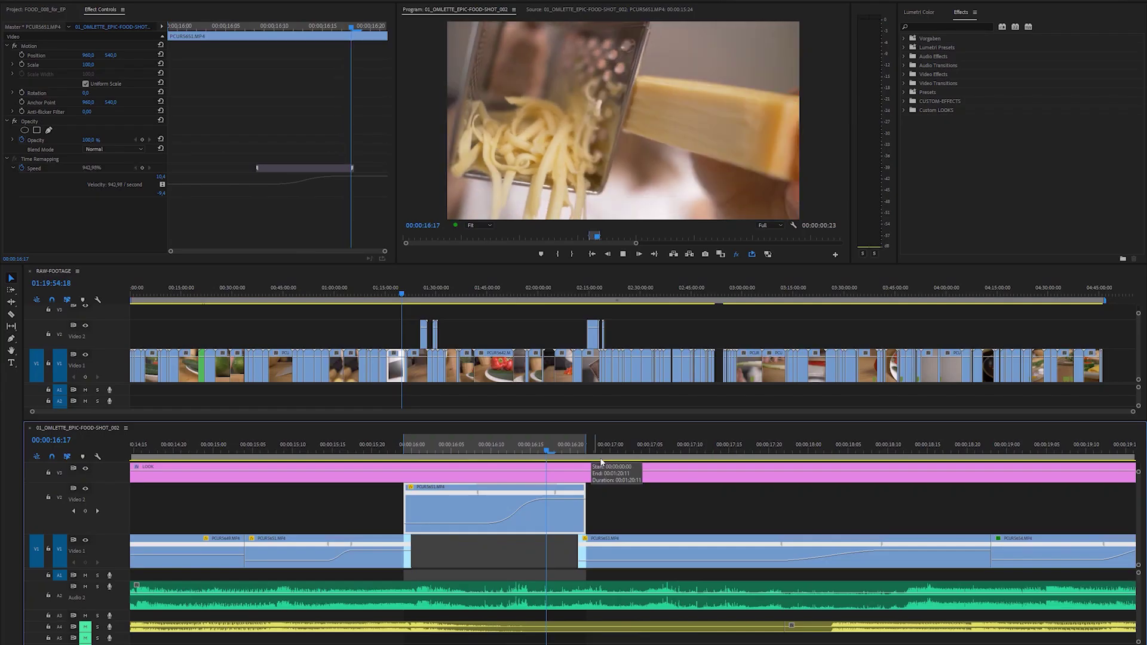
pyautogui.press('space')
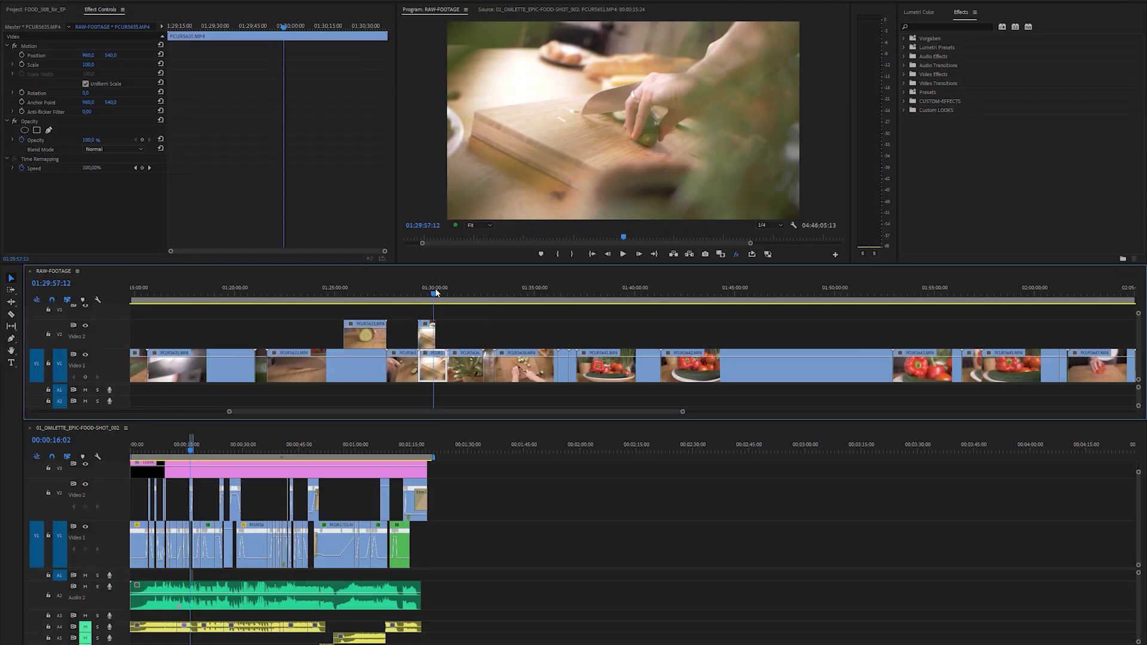
# Step: Drop PCUR5636 from the raw footage into Video 2 of the omelette sequence
pyautogui.moveTo(436, 292); pyautogui.dragTo(431, 294)
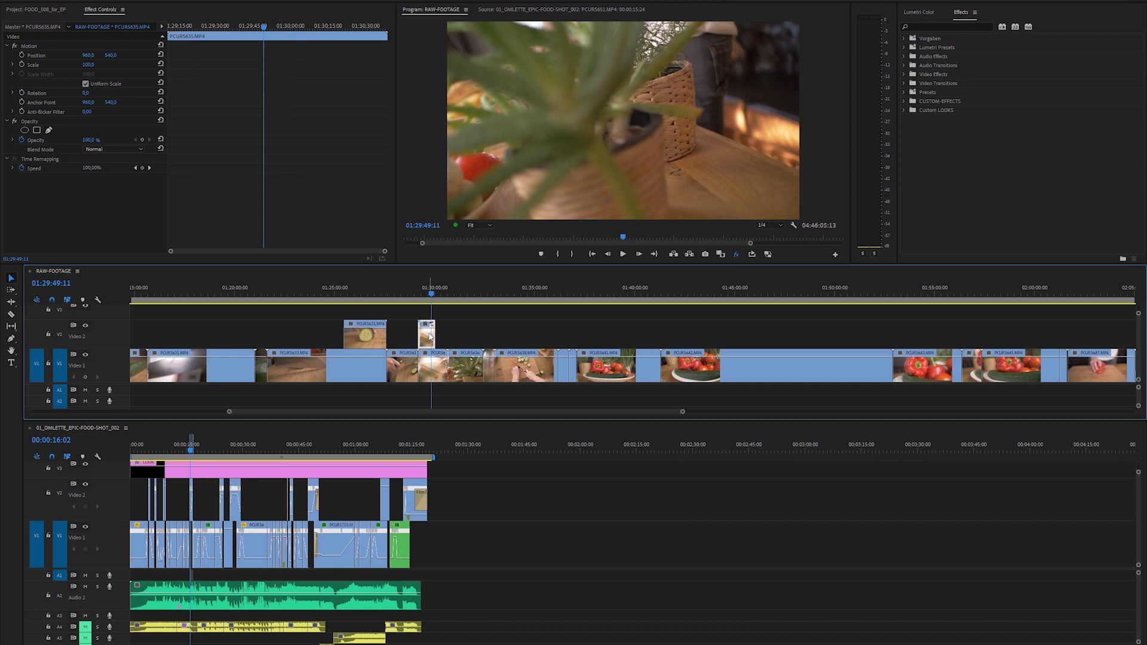
pyautogui.moveTo(430, 374); pyautogui.dragTo(544, 516)
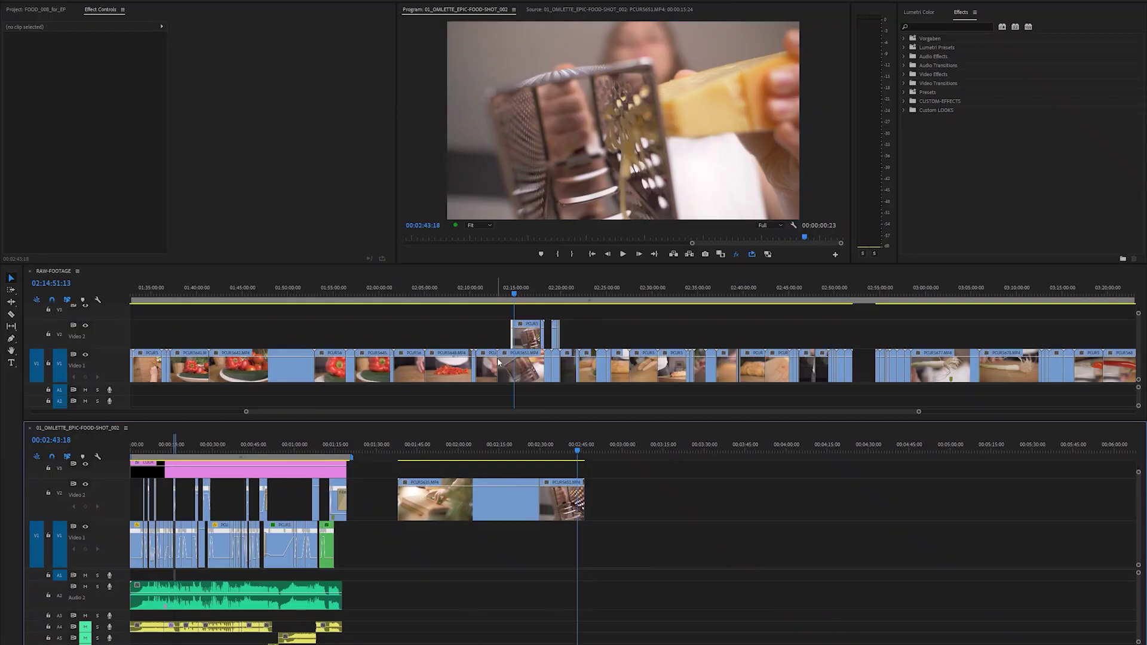
pyautogui.press('-')
pyautogui.press('-')
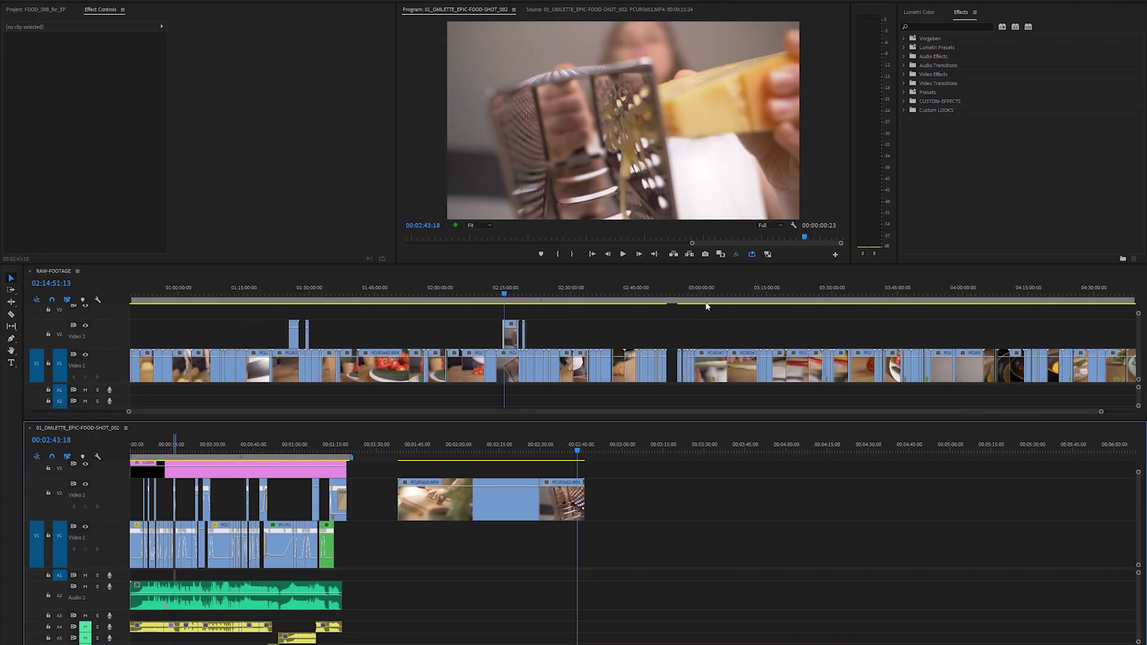
# Step: Add a marker named GREEN STUFF at the green onion shot in RAW-FOOTAGE
pyautogui.click(713, 304)
pyautogui.click(704, 300)
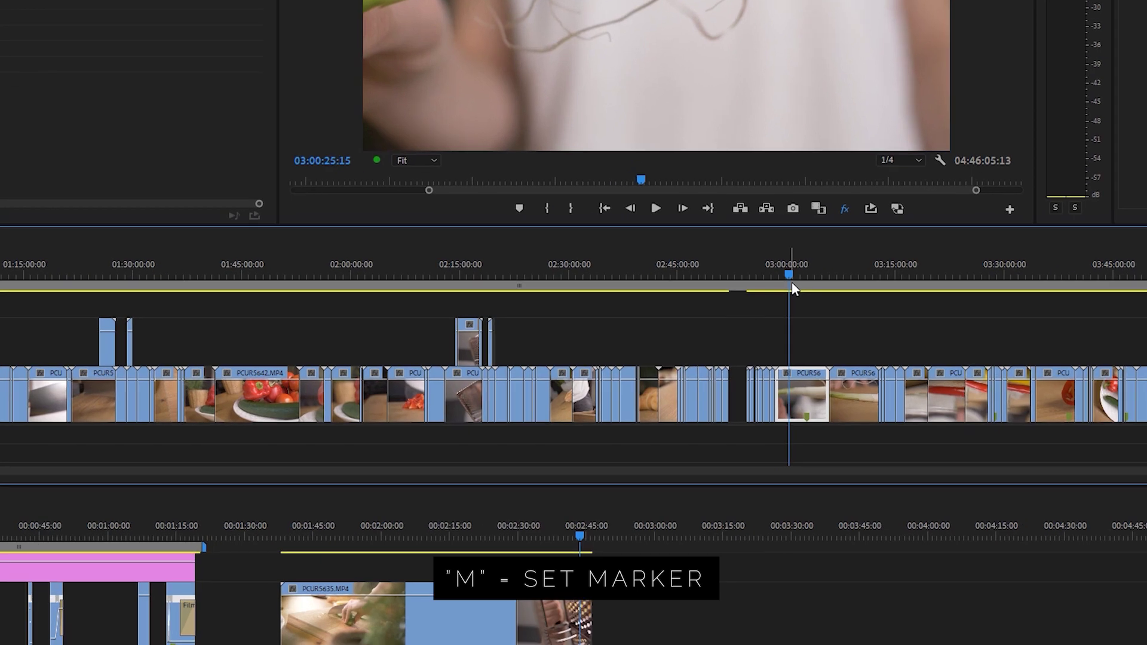
pyautogui.press('m')
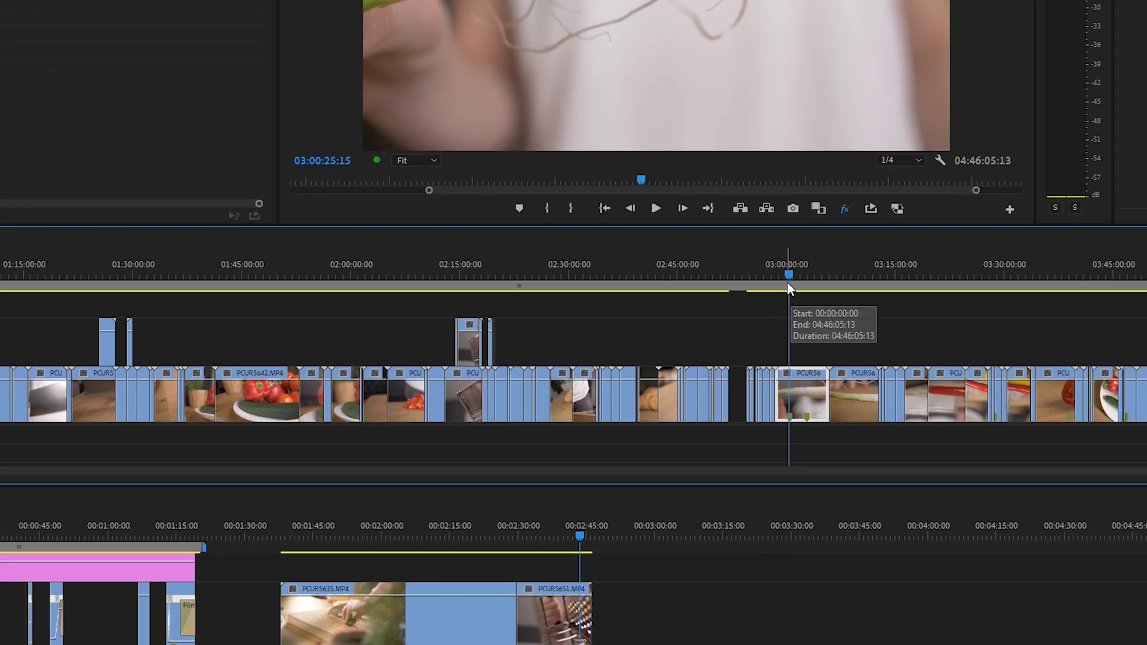
pyautogui.press('m')
pyautogui.press('m')
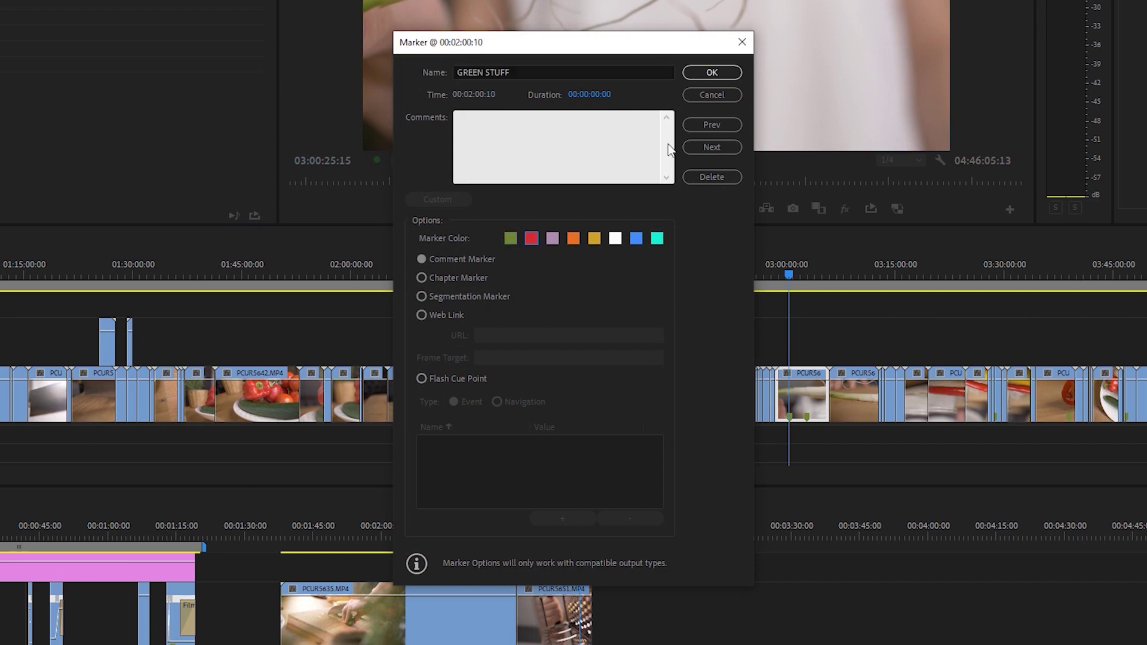
pyautogui.click(711, 72)
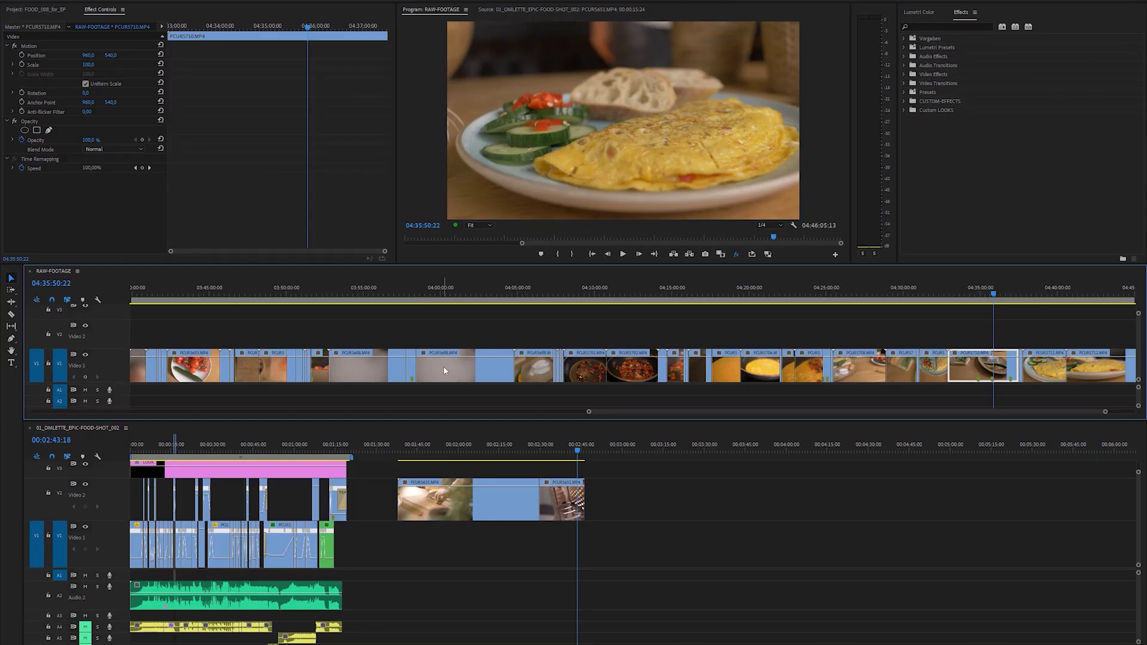
# Step: Raise PCUR5677 to raw-footage Video 2 and place PCUR5678 on omelette Video 1 near 02:43
pyautogui.scroll(-10, 443, 369)
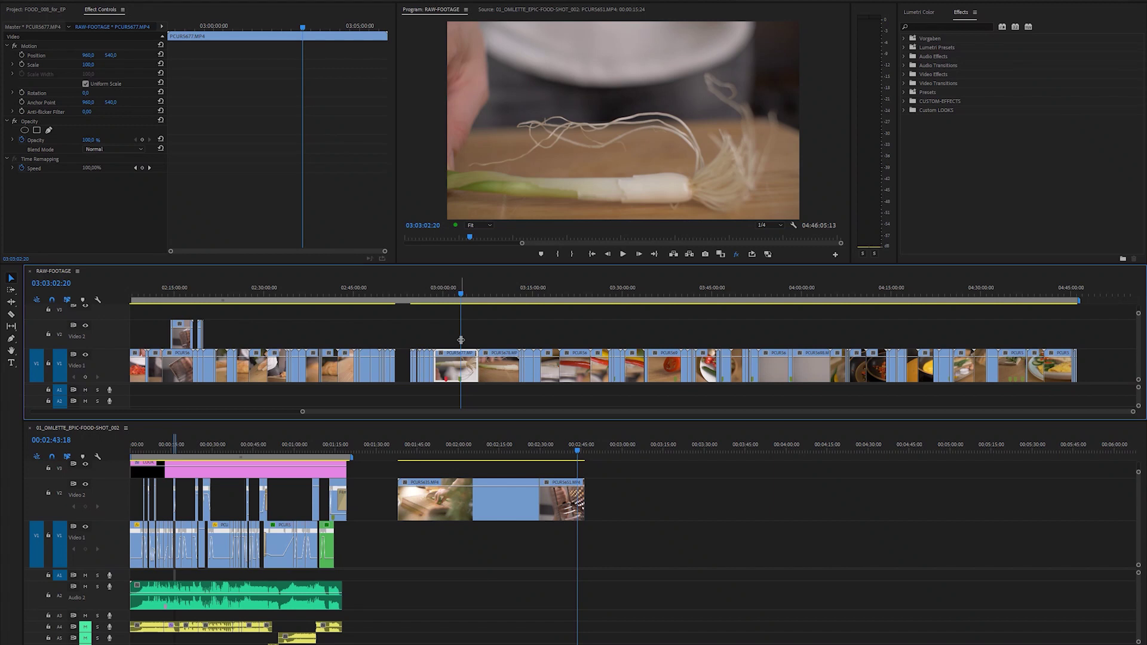
pyautogui.moveTo(470, 369); pyautogui.dragTo(488, 321)
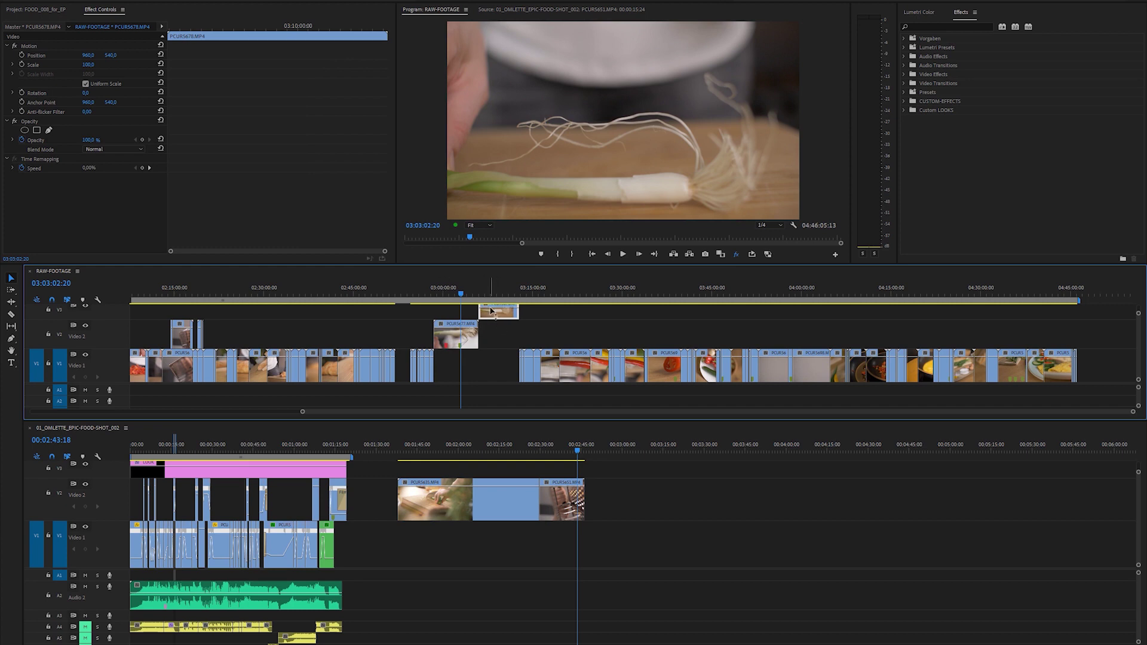
pyautogui.moveTo(495, 321); pyautogui.dragTo(907, 539)
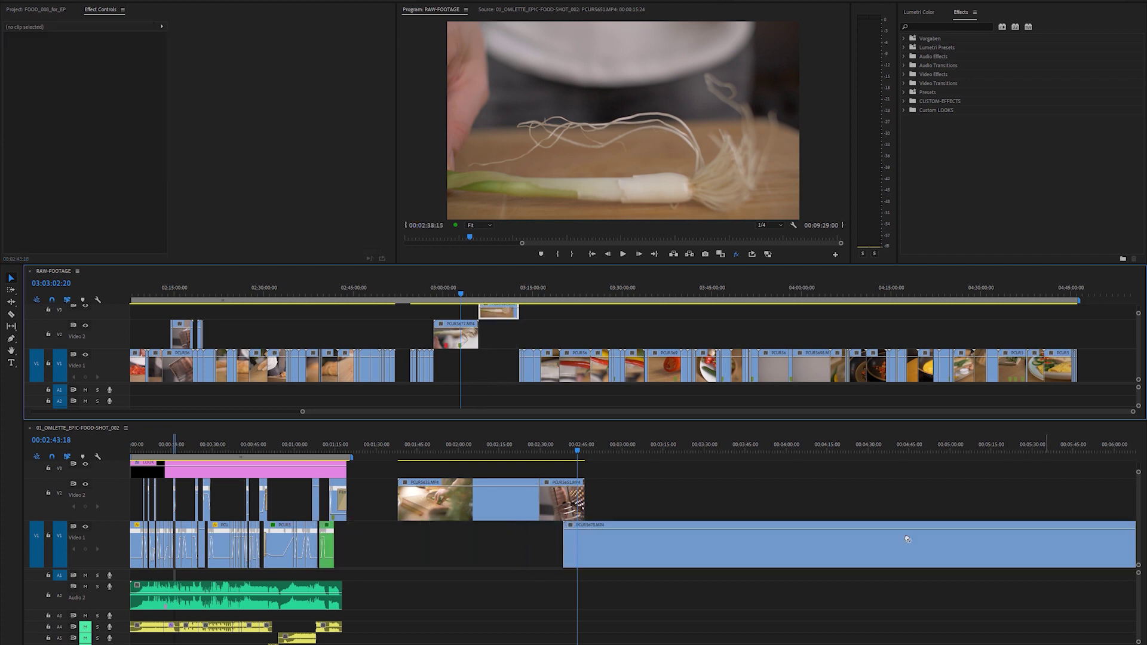
pyautogui.moveTo(604, 472); pyautogui.dragTo(602, 473)
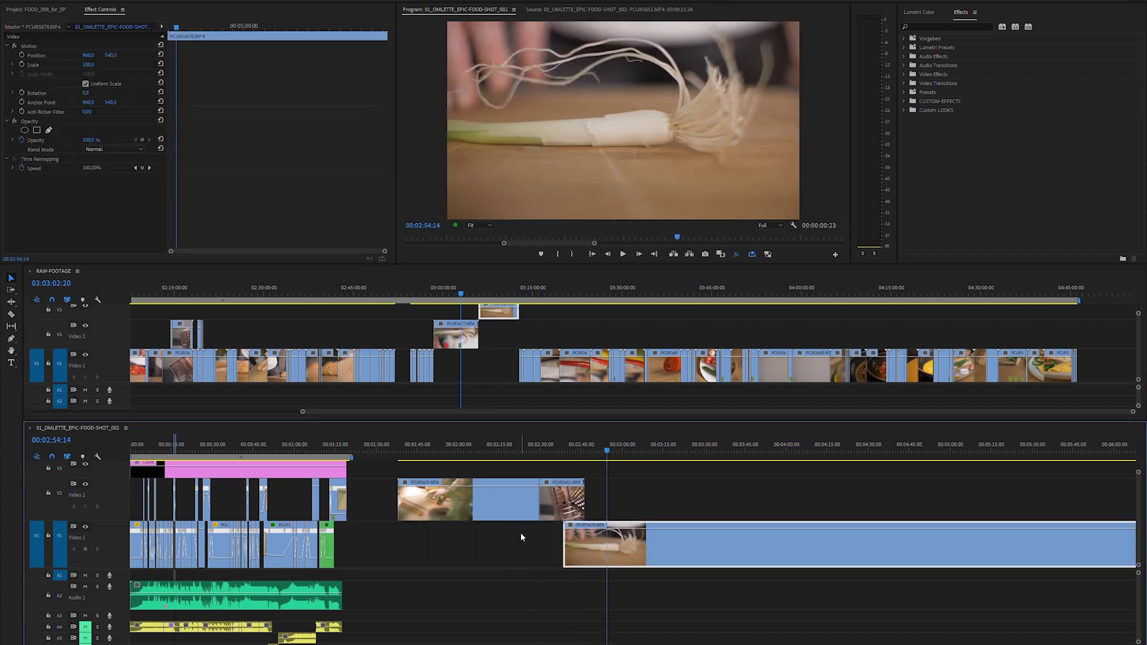